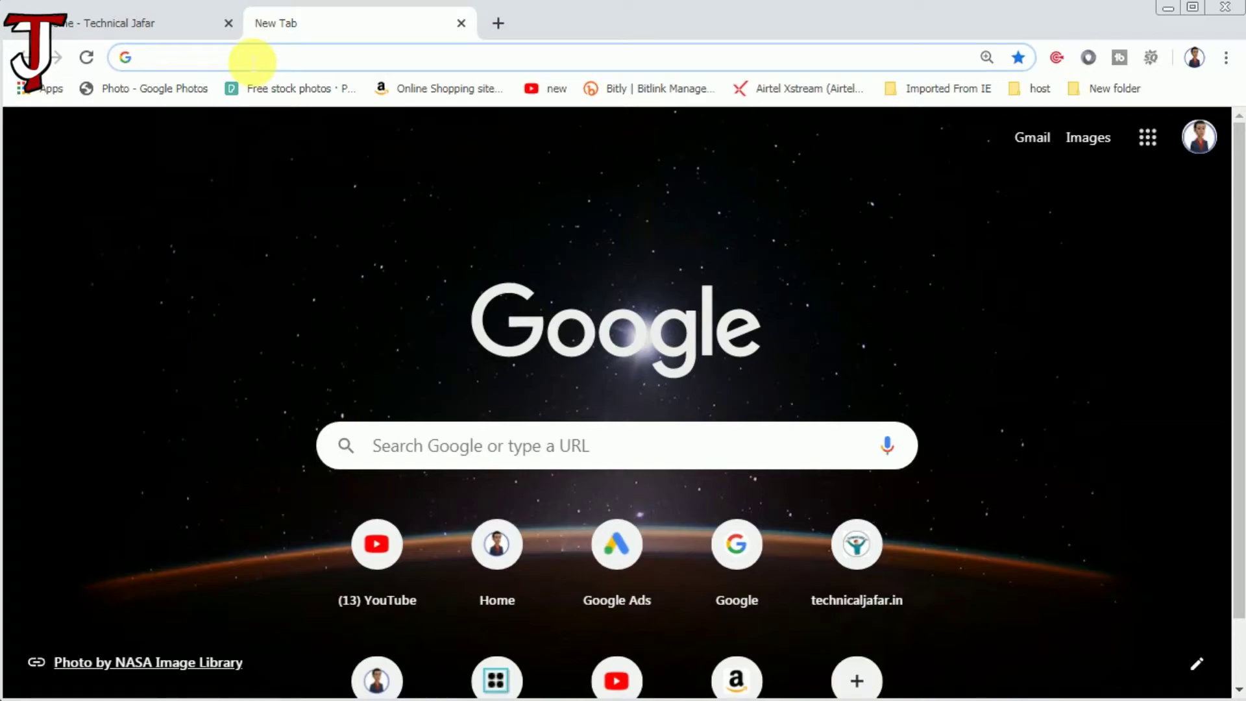
Go to ads.google.com from the Chrome address bar using the 'ad' suggestion.
type("ads.google.com")
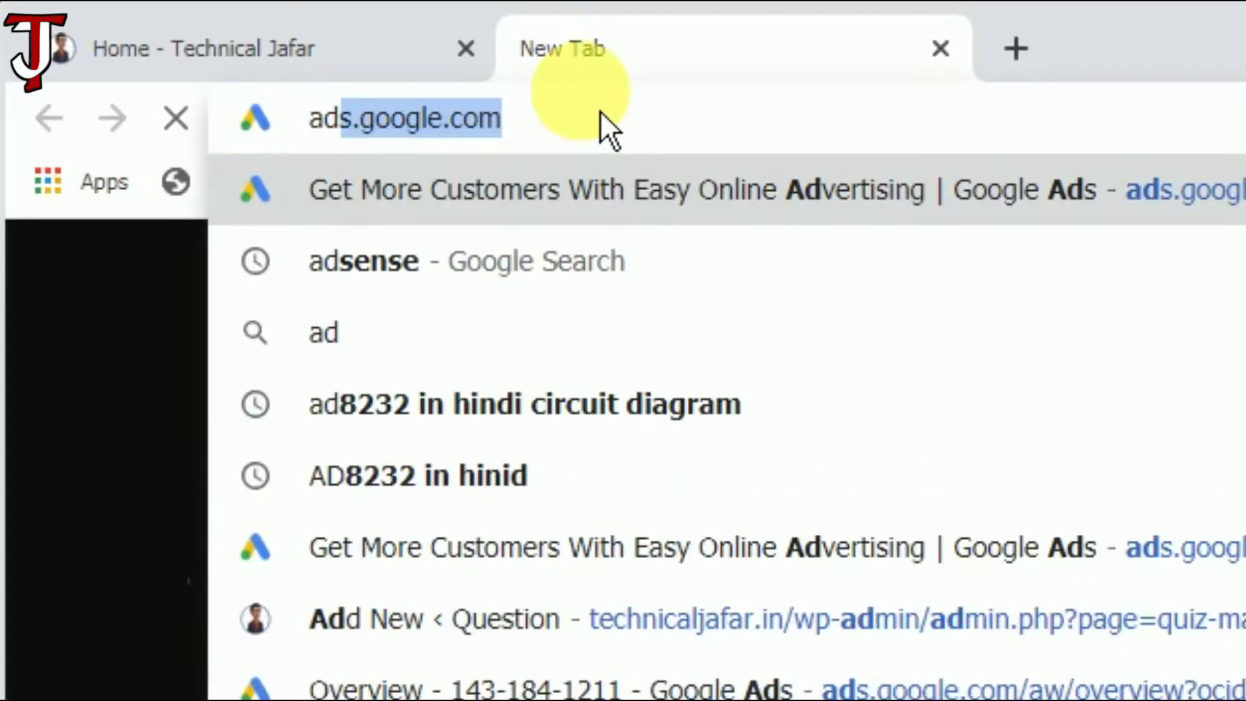
key("Return")
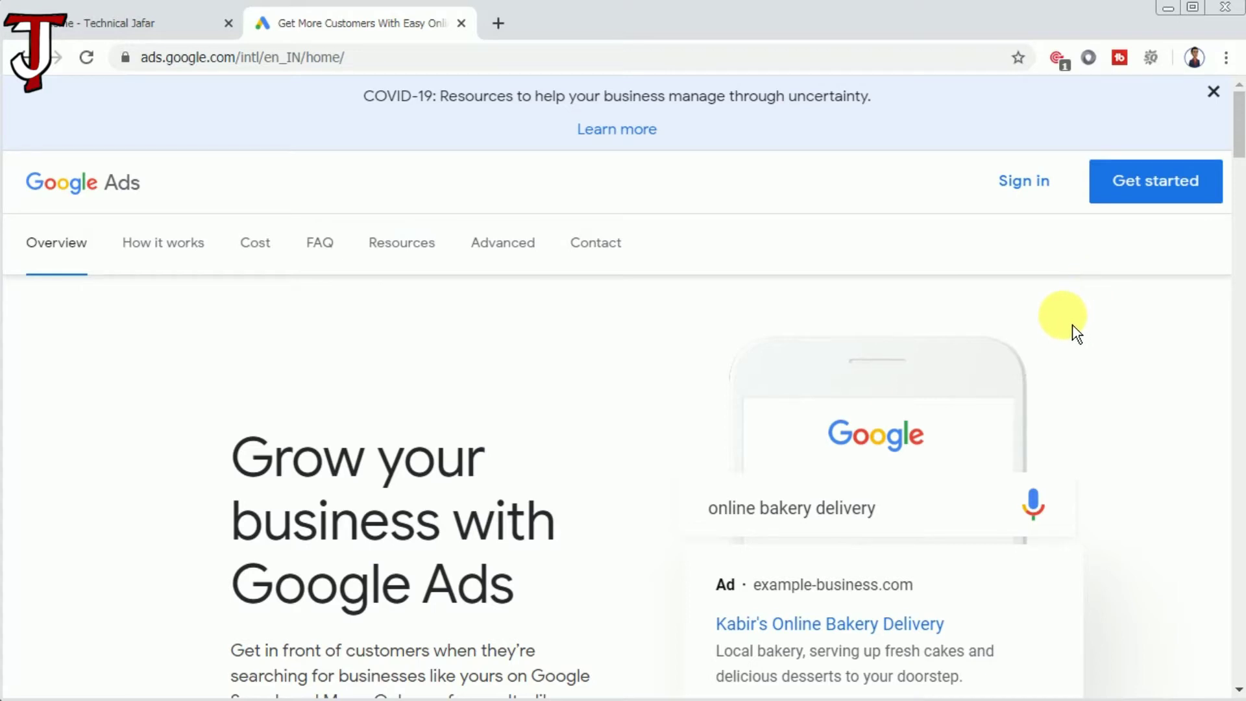
Scroll down the Google Ads home page.
scroll(1077, 333, "down", 4)
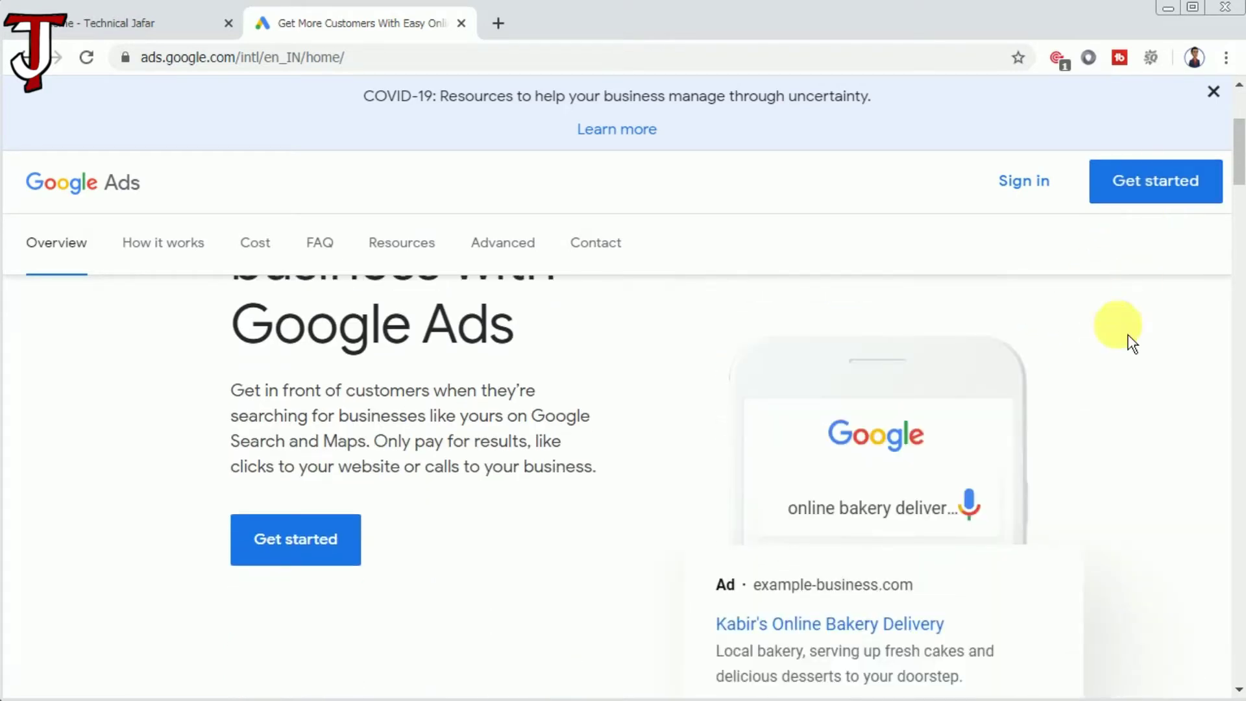
scroll(1109, 388, "down", 4)
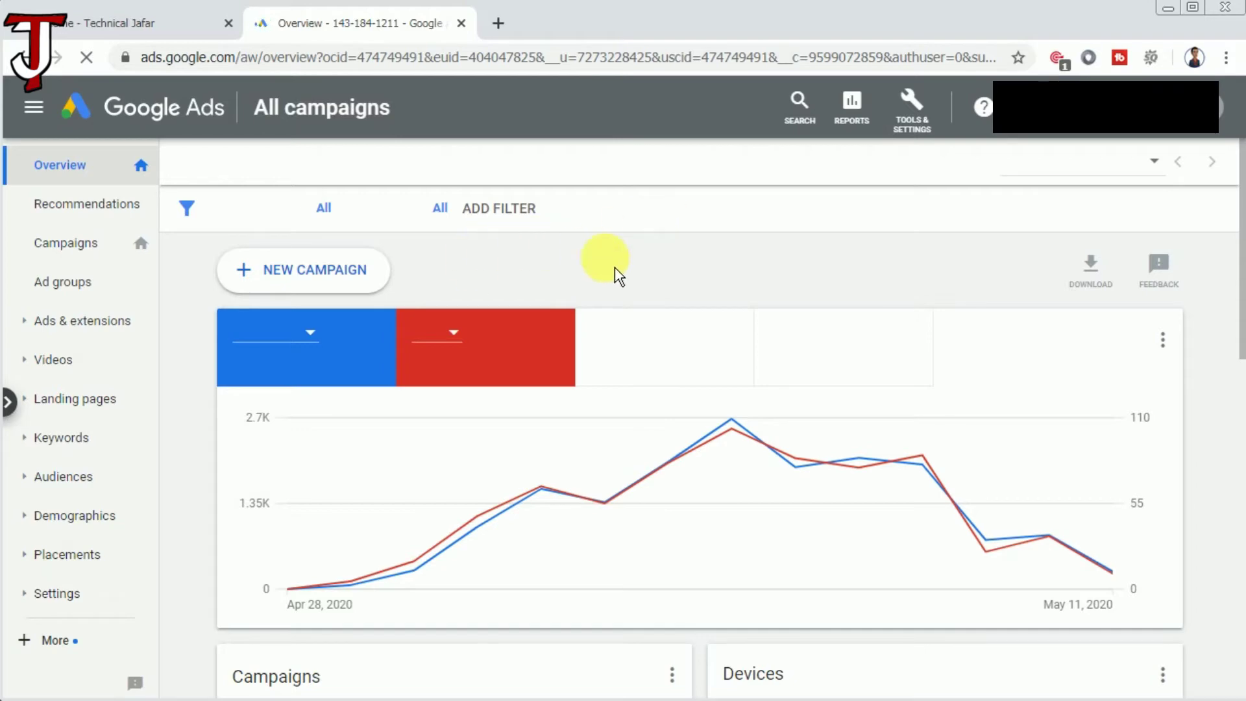
Start a new campaign and choose the Website traffic goal.
left_click(365, 284)
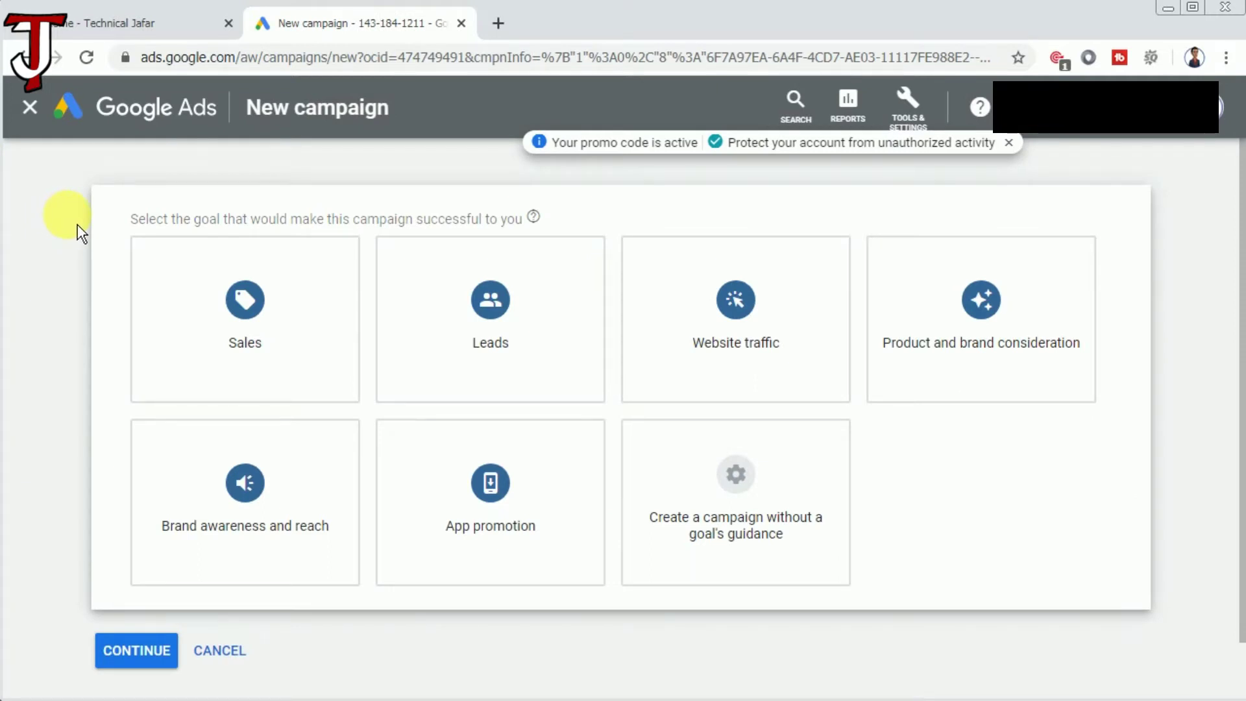
left_click(803, 331)
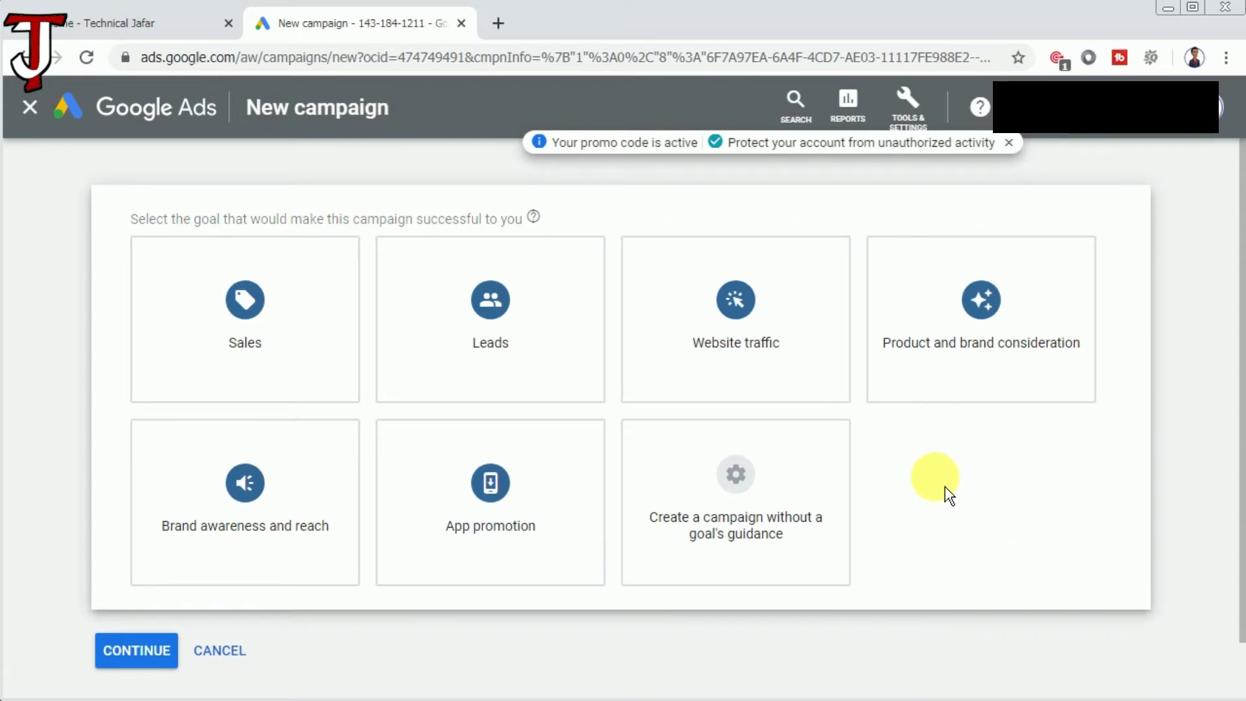
left_click(799, 339)
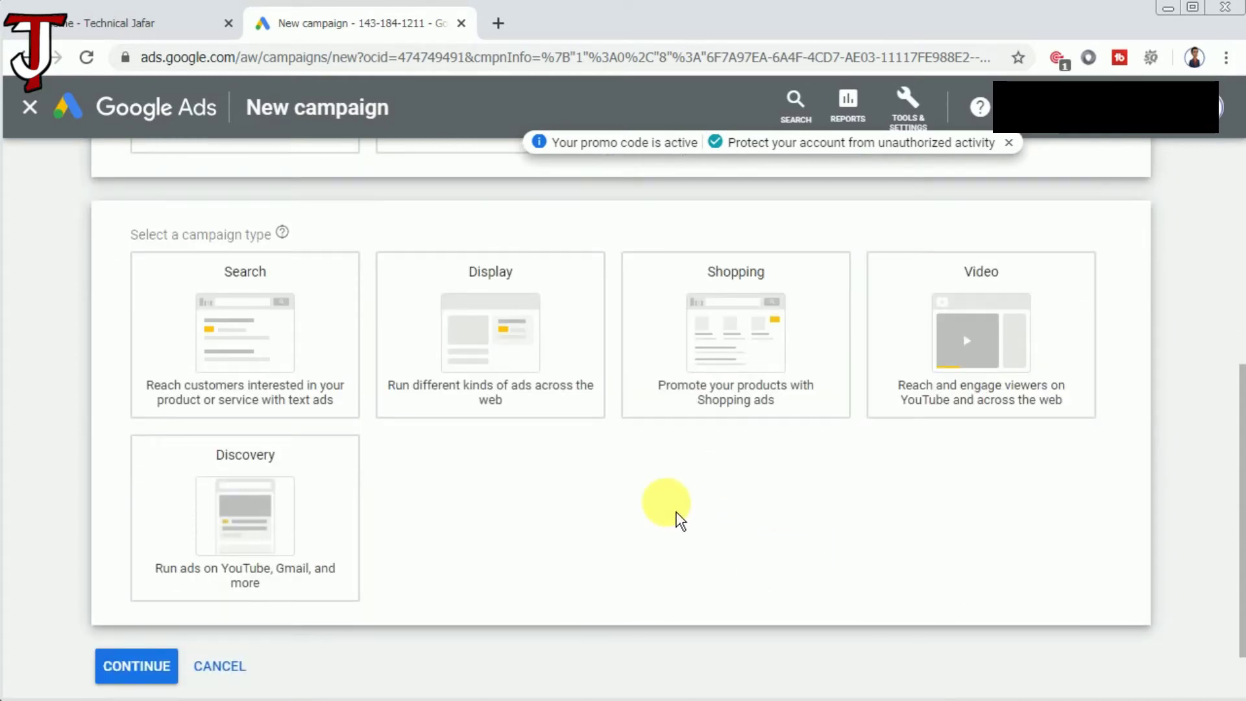
left_click(180, 302)
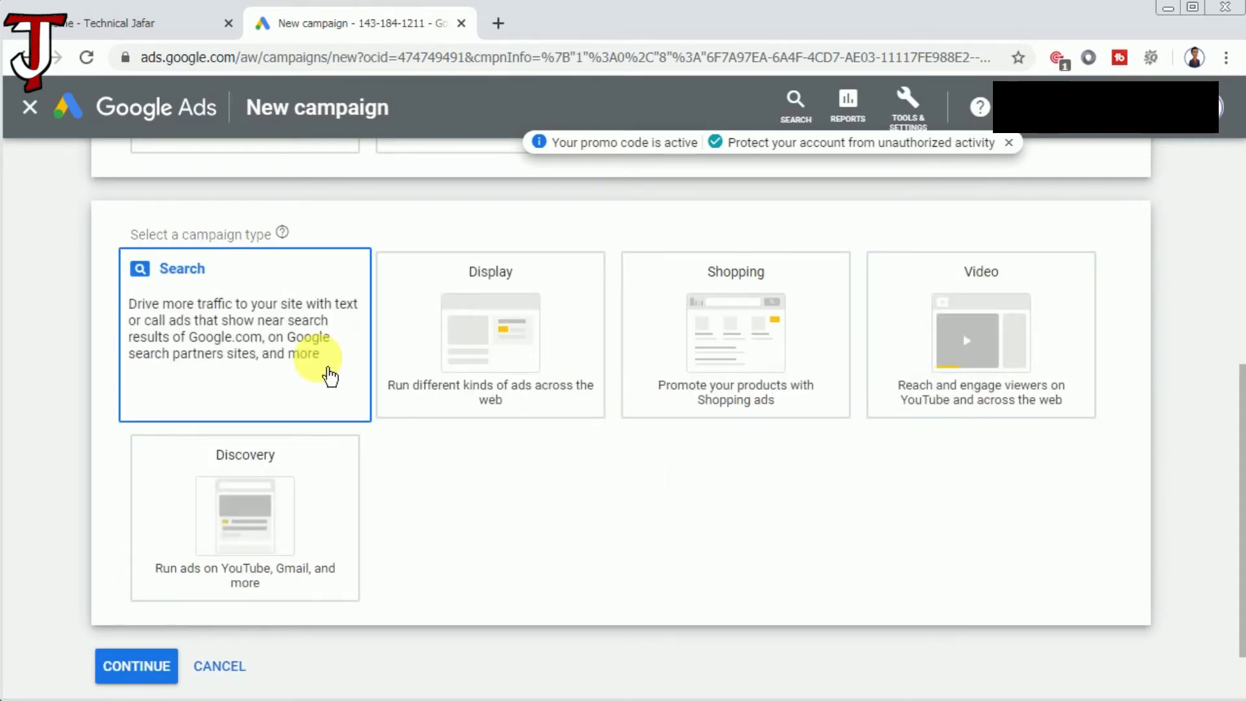
left_click(311, 355)
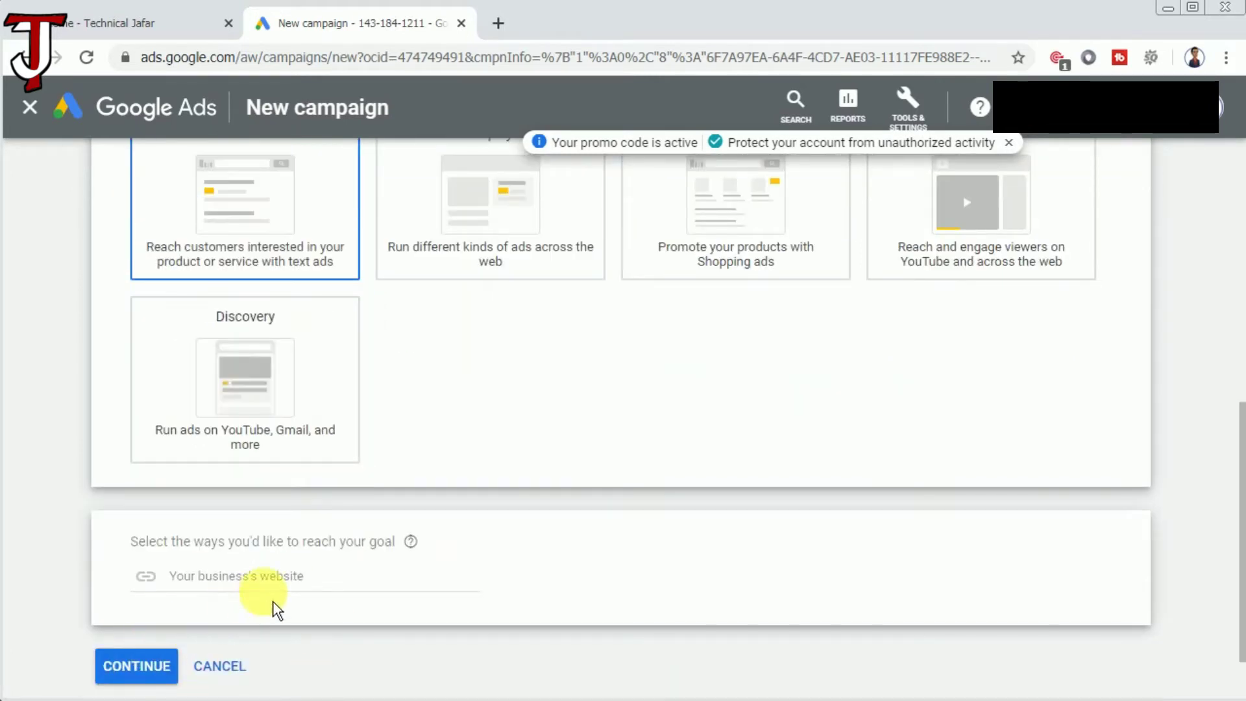
left_click(236, 582)
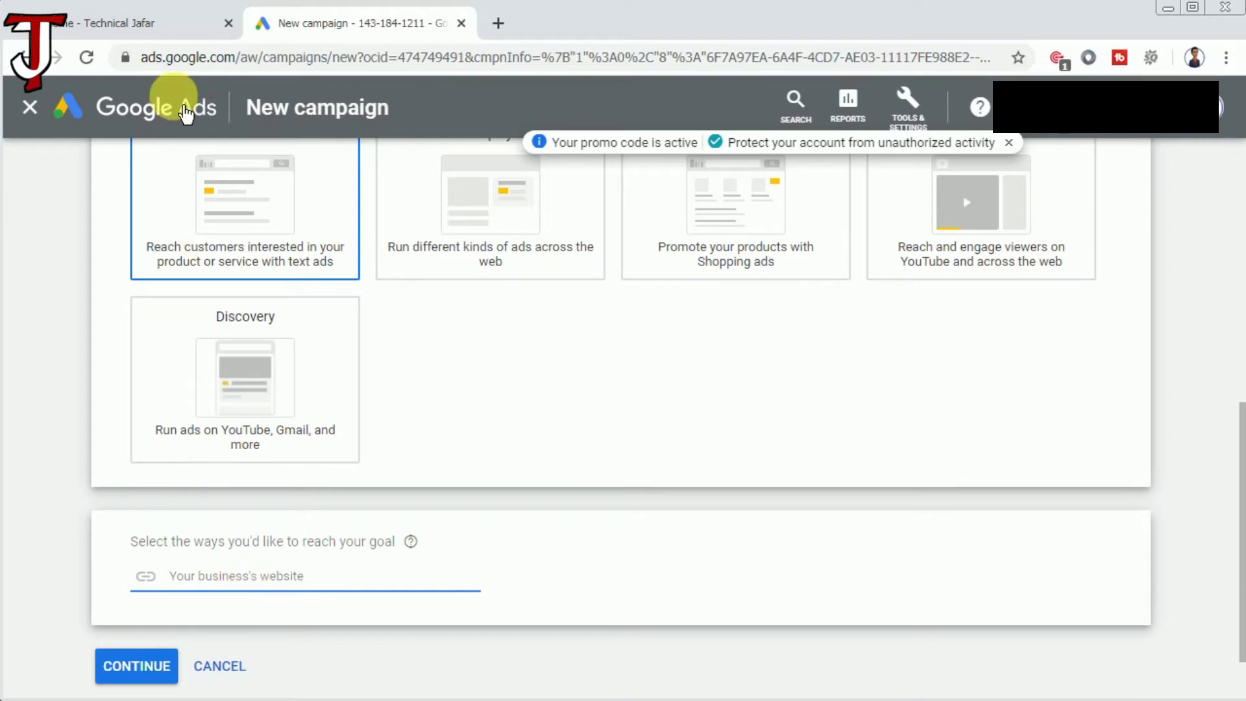
left_click(181, 28)
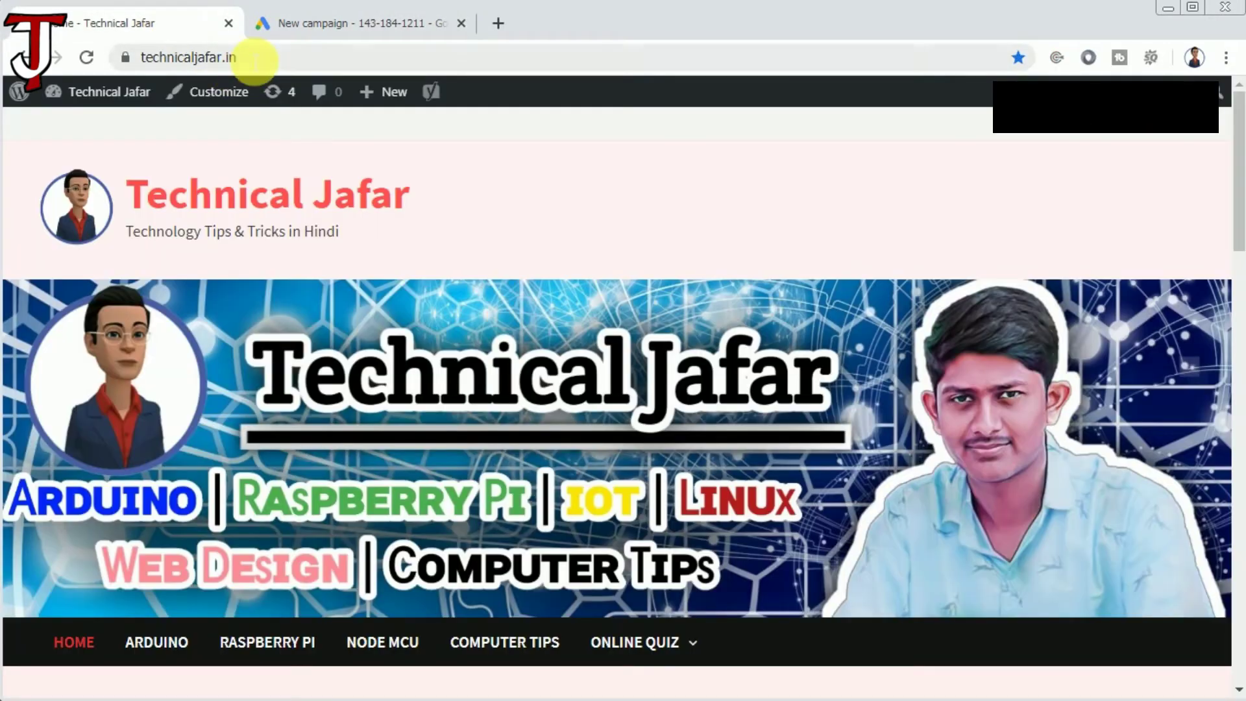
left_click(260, 57)
key("ctrl+c")
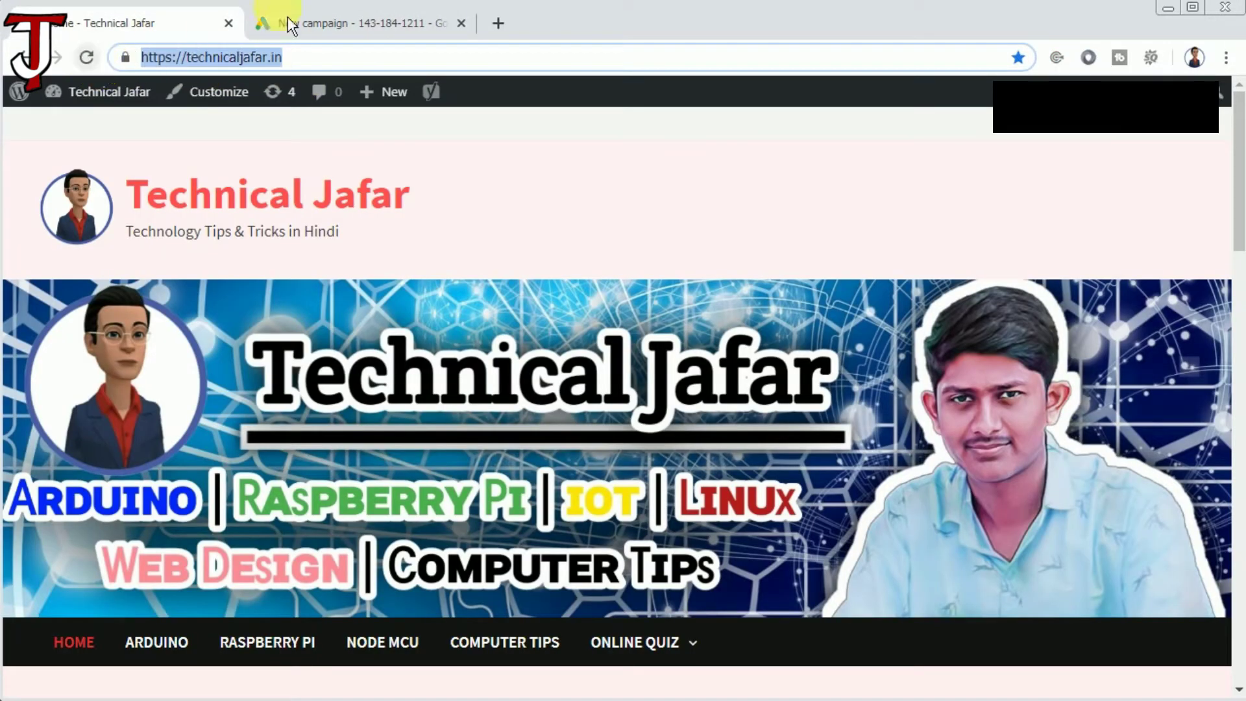
left_click(331, 26)
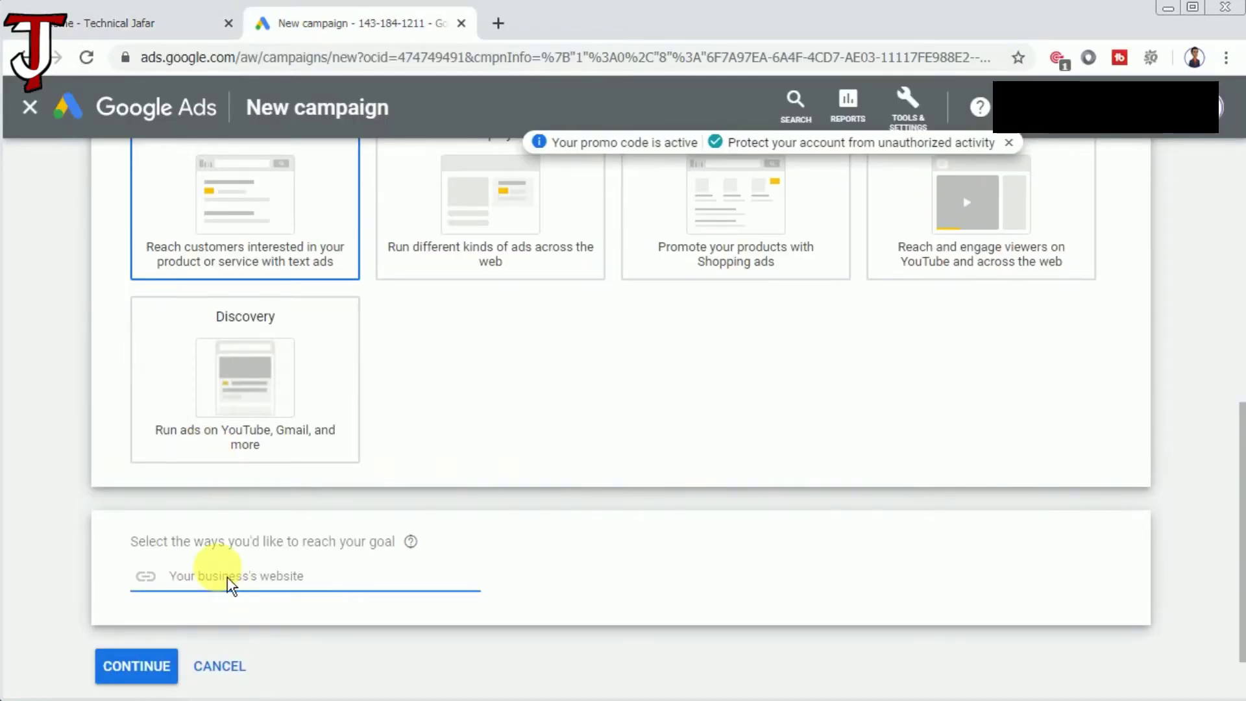
key("ctrl+v")
left_click(138, 675)
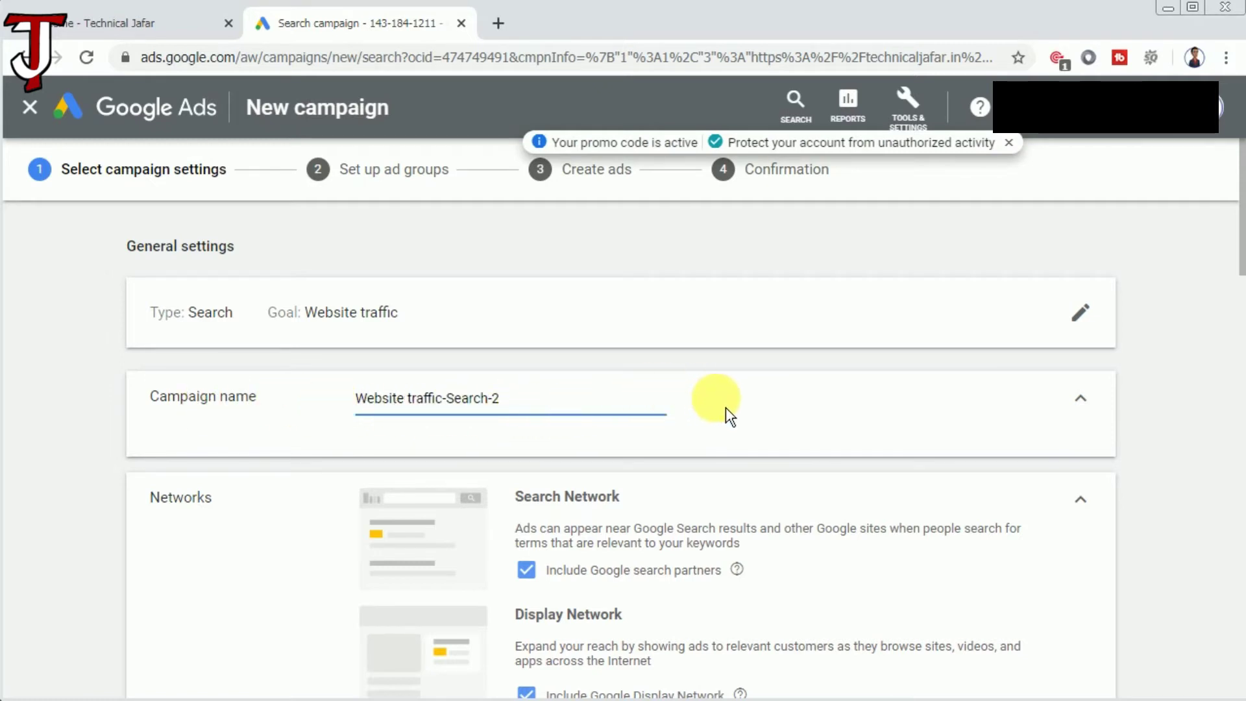
Switch Locations to 'Enter another location' and add India as a target.
scroll(749, 407, "down", 8)
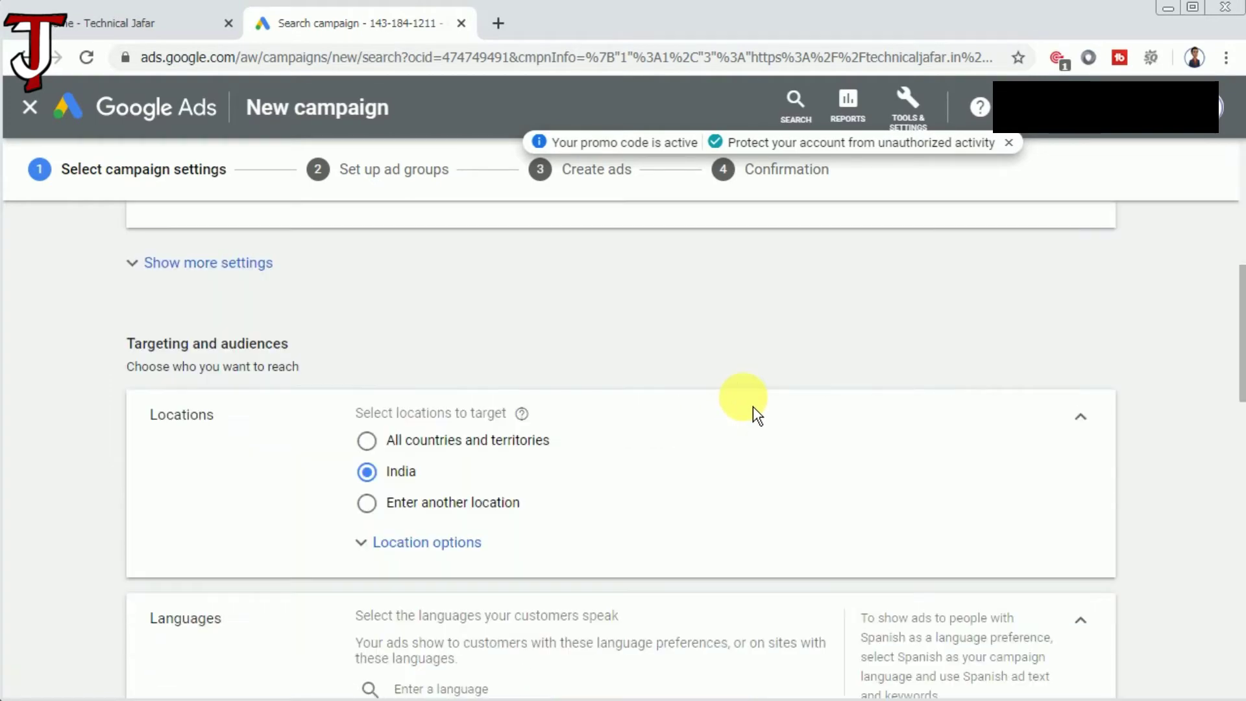
scroll(753, 407, "down", 4)
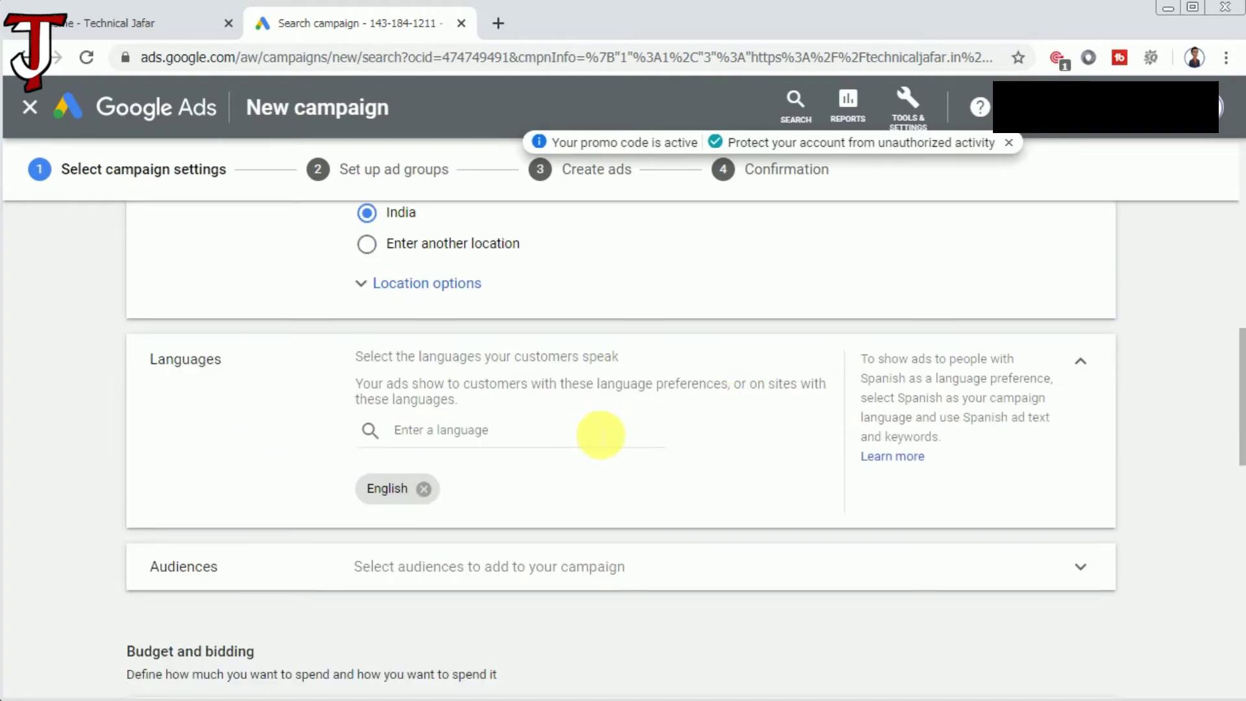
scroll(597, 435, "up", 4)
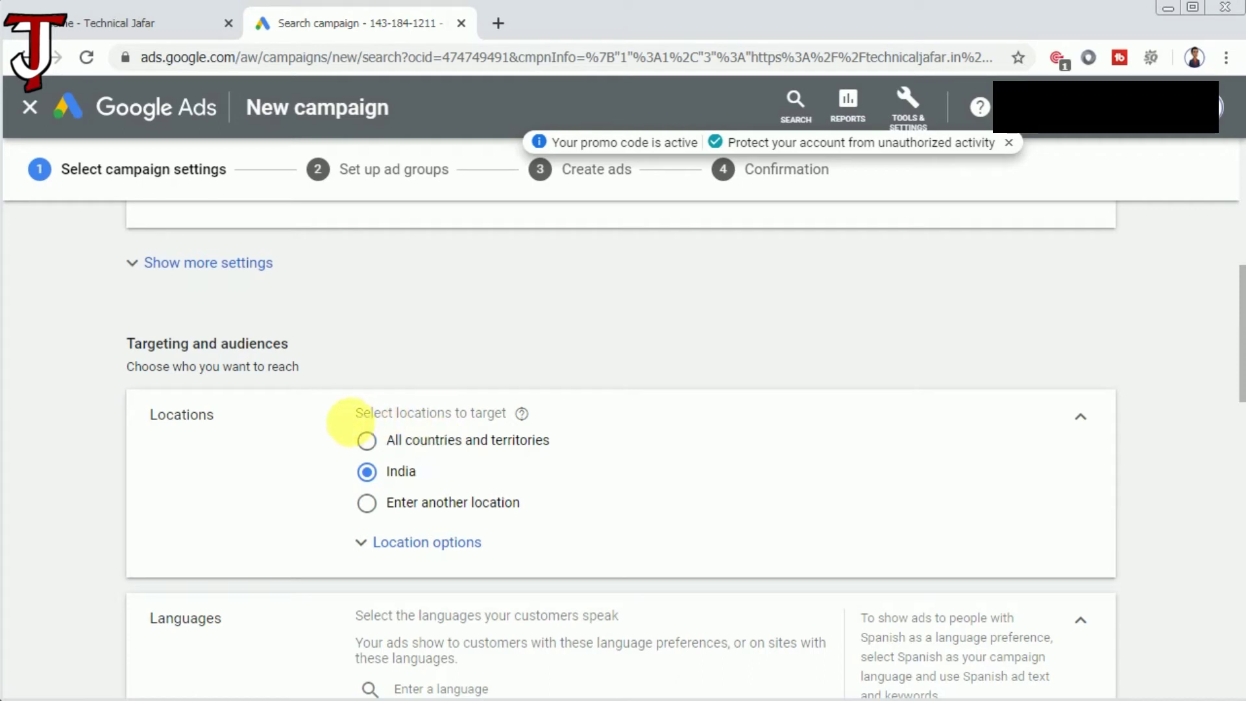
left_click(367, 504)
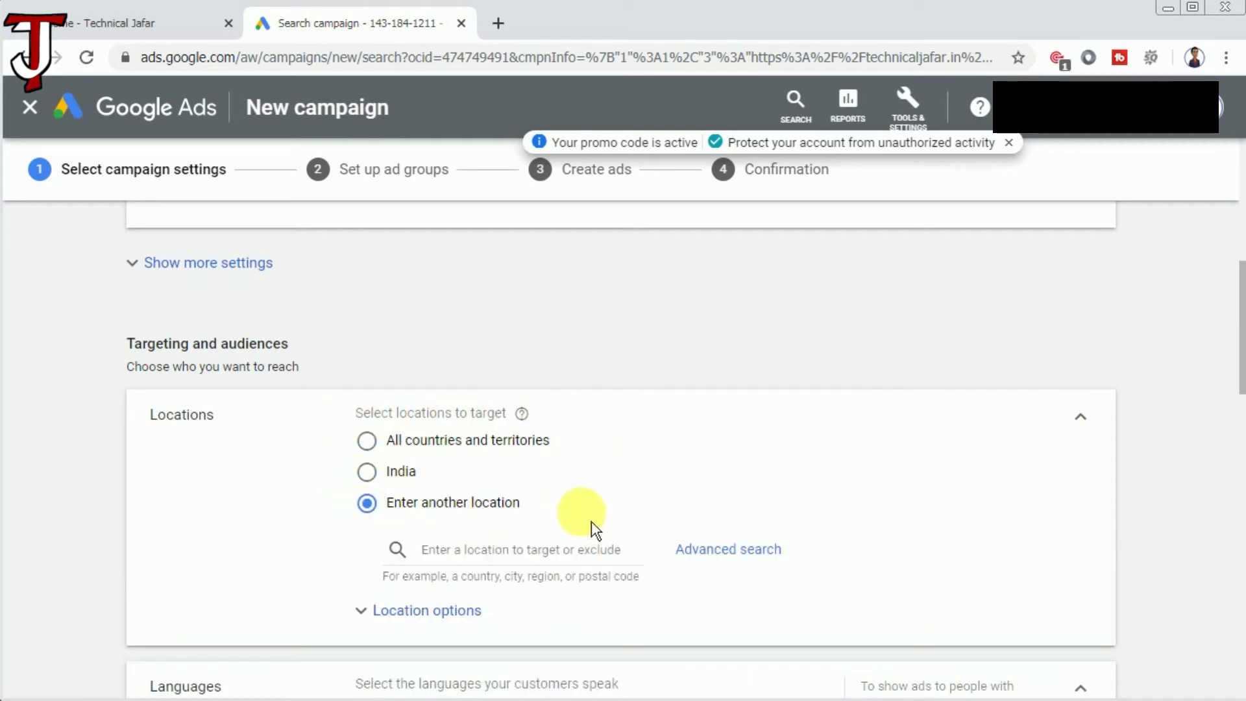
left_click(458, 551)
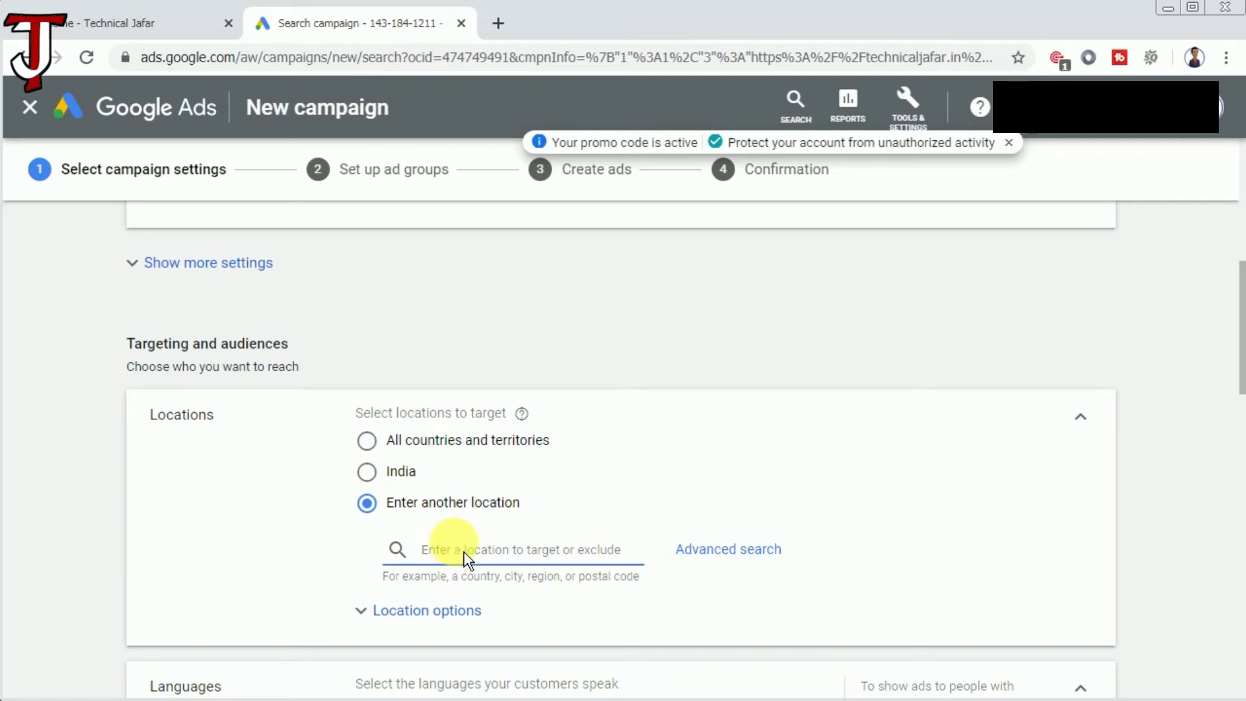
type("ind")
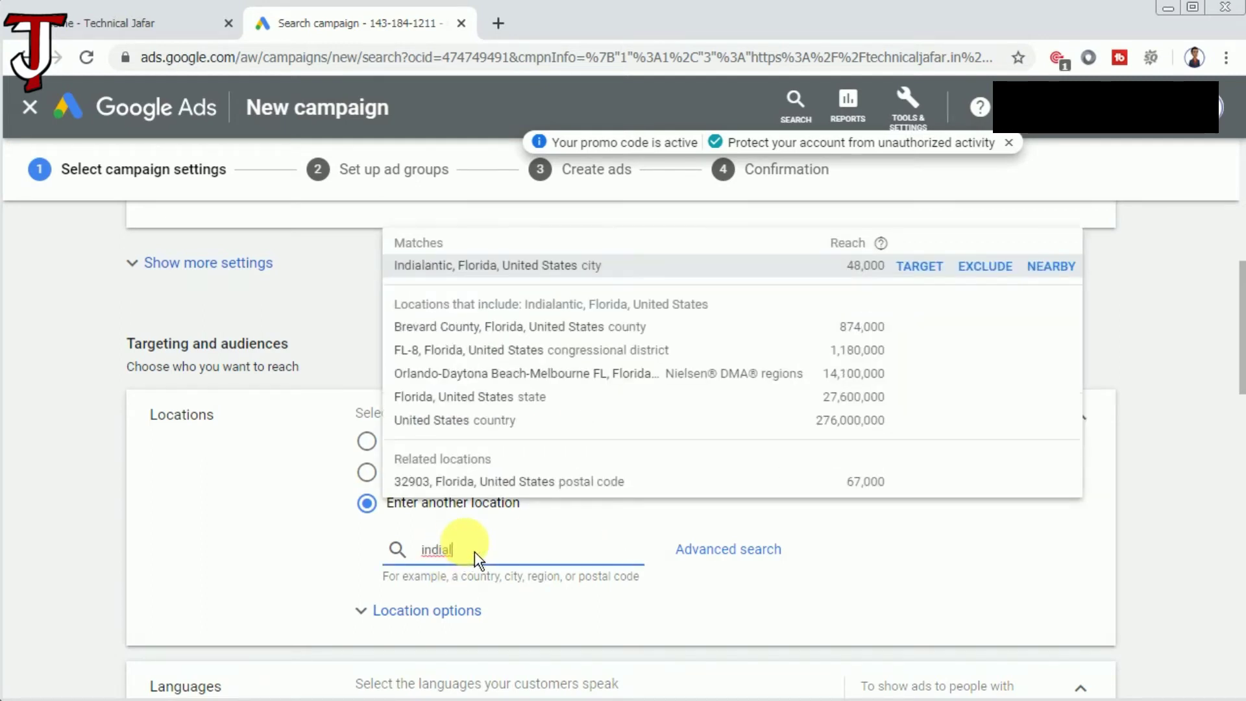
type("ial")
key("BackSpace")
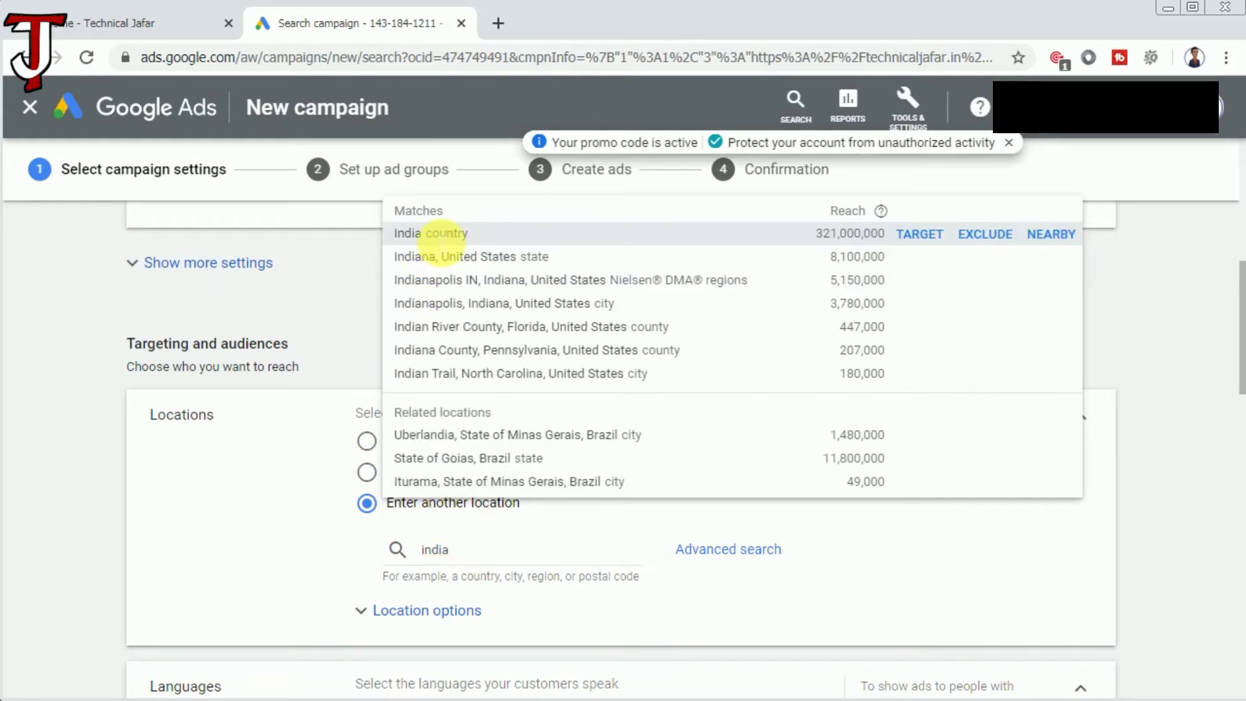
left_click(444, 233)
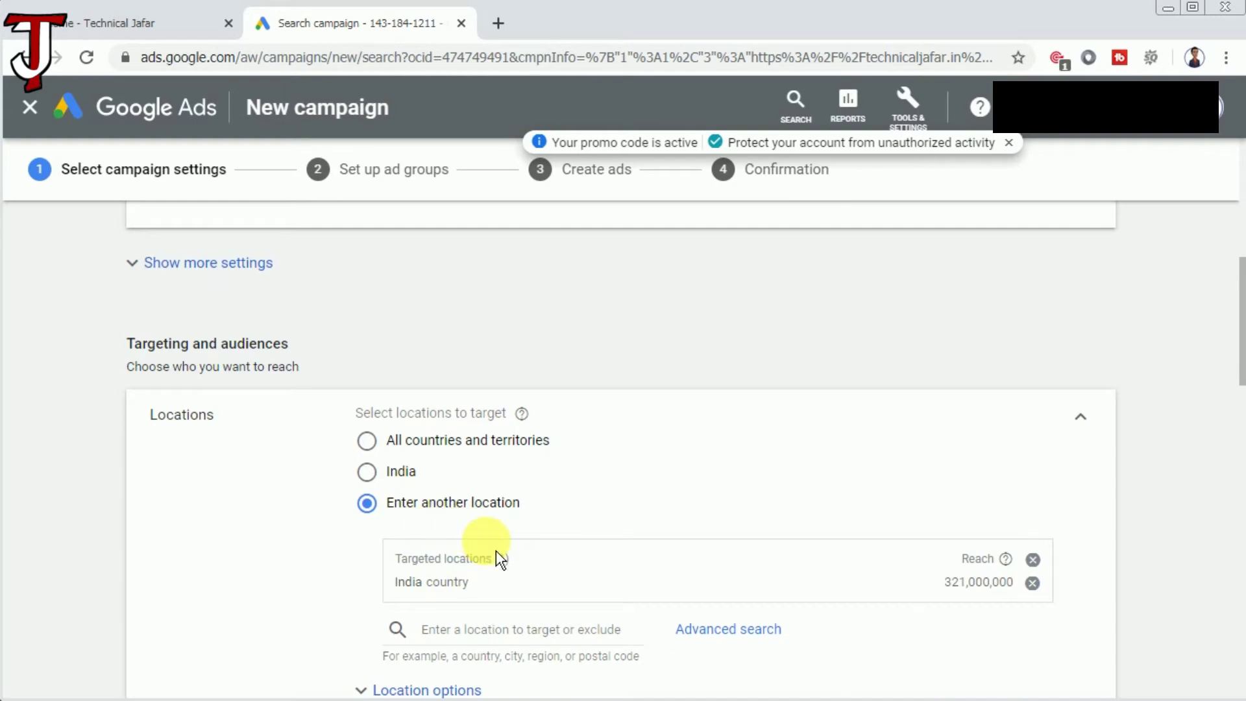
Add Pakistan, Nepal and Bangladesh as further target countries.
scroll(487, 543, "down", 4)
left_click(456, 373)
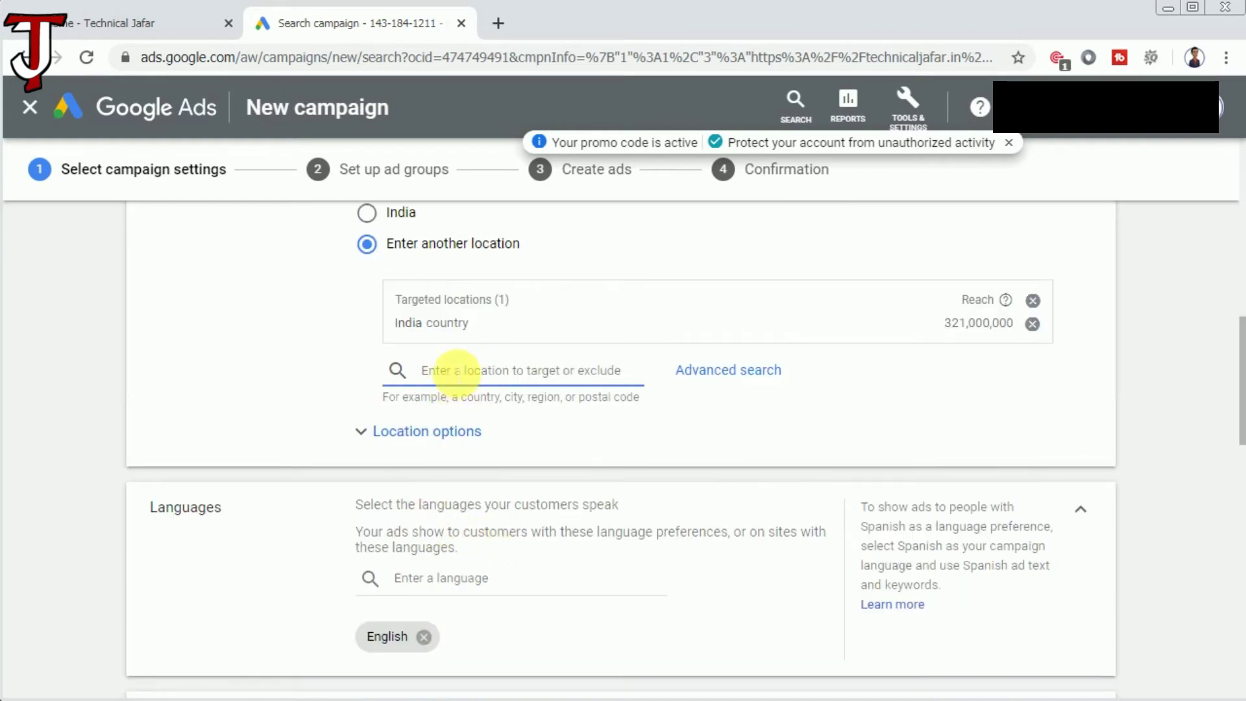
type("paki")
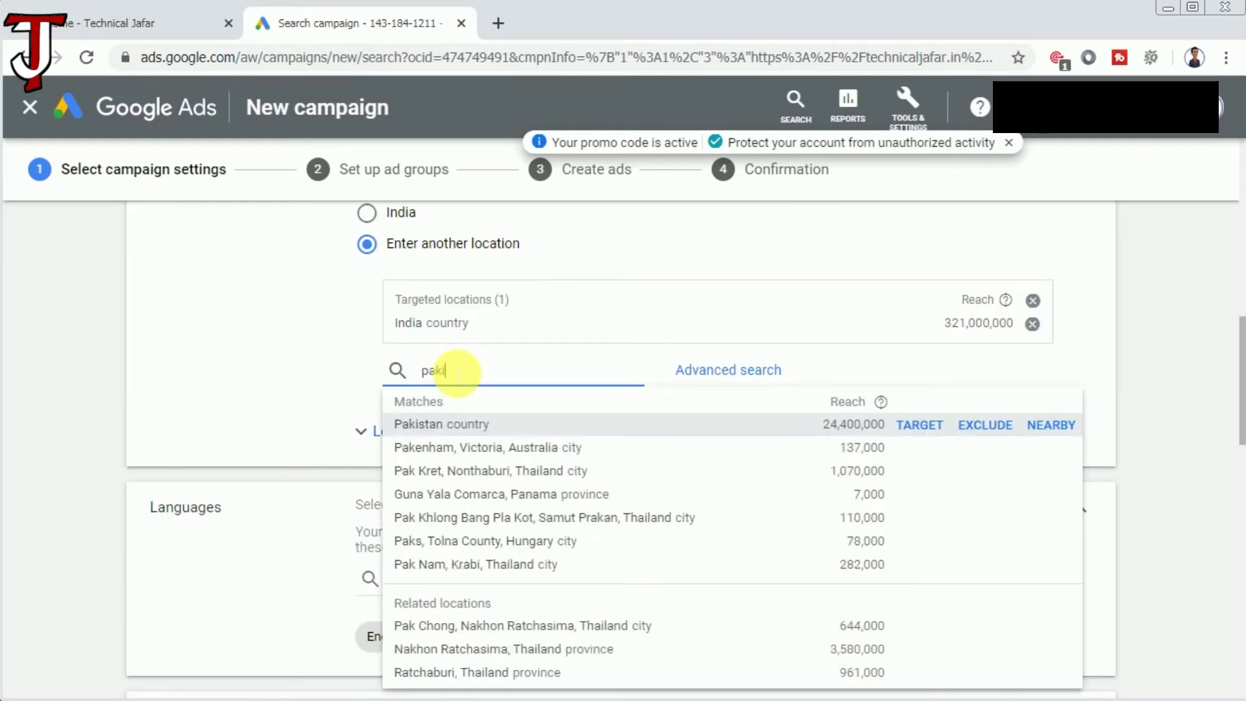
left_click(445, 425)
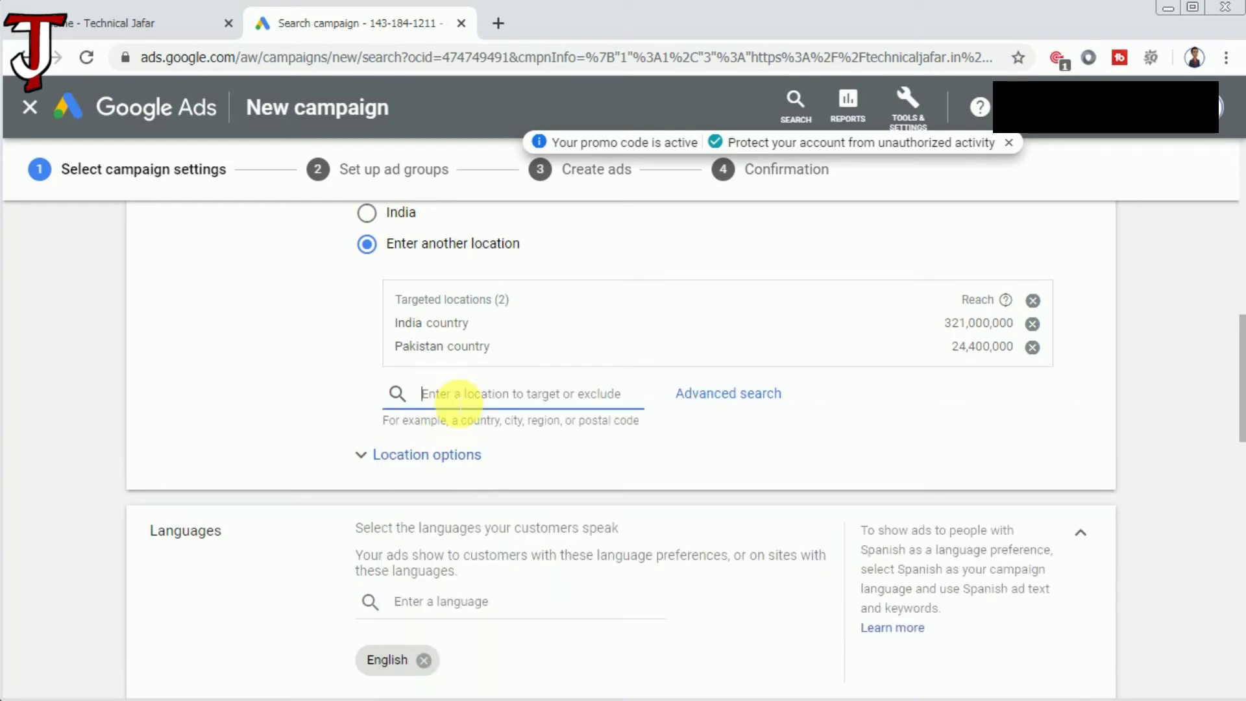
type("nepal")
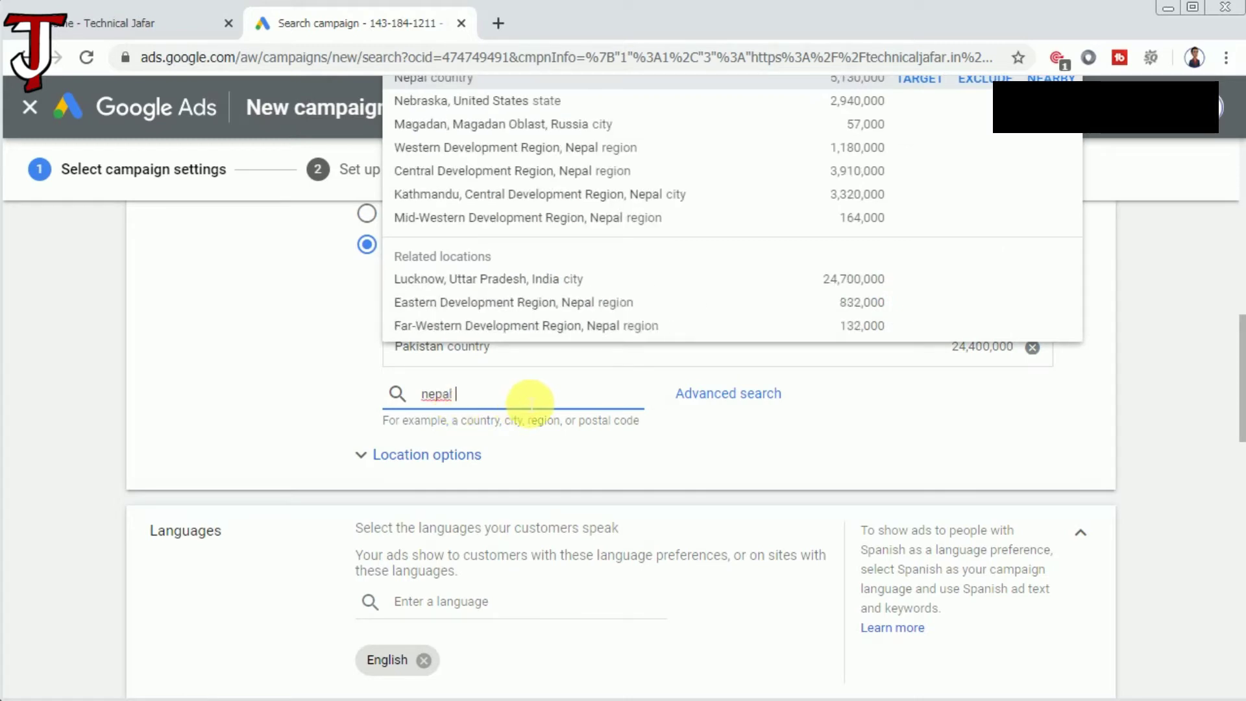
left_click(458, 79)
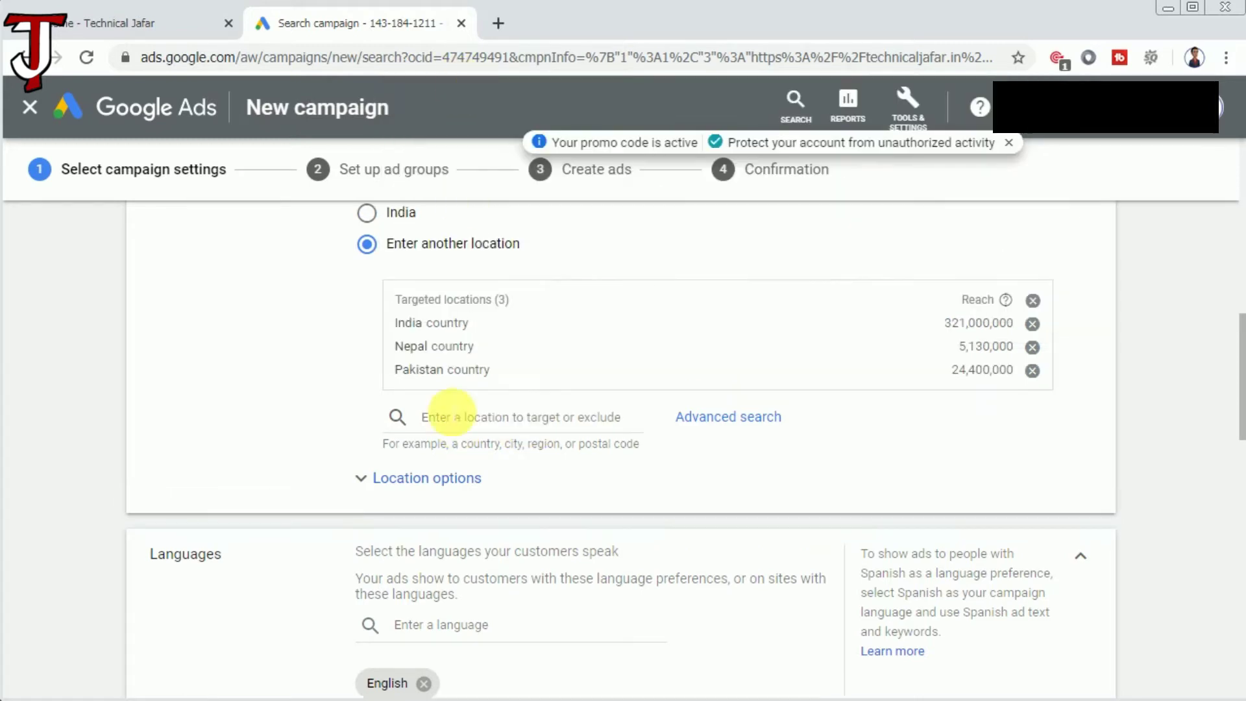
type("b")
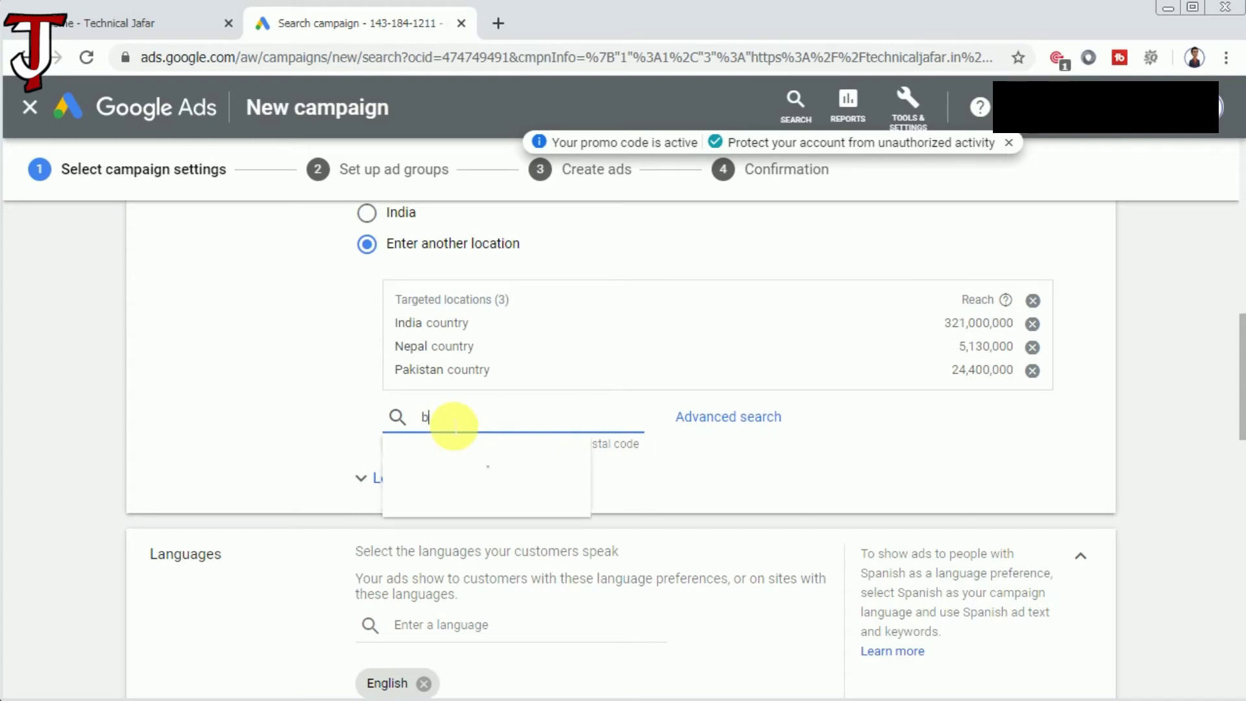
type("ang")
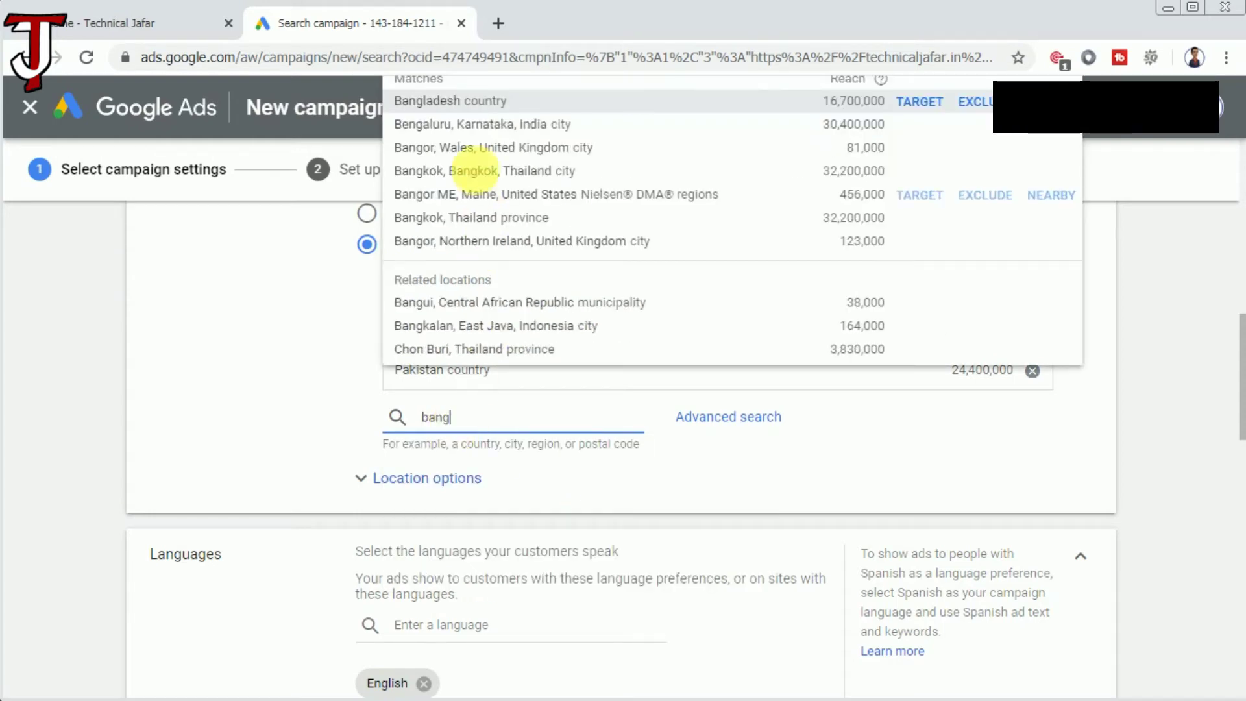
left_click(480, 105)
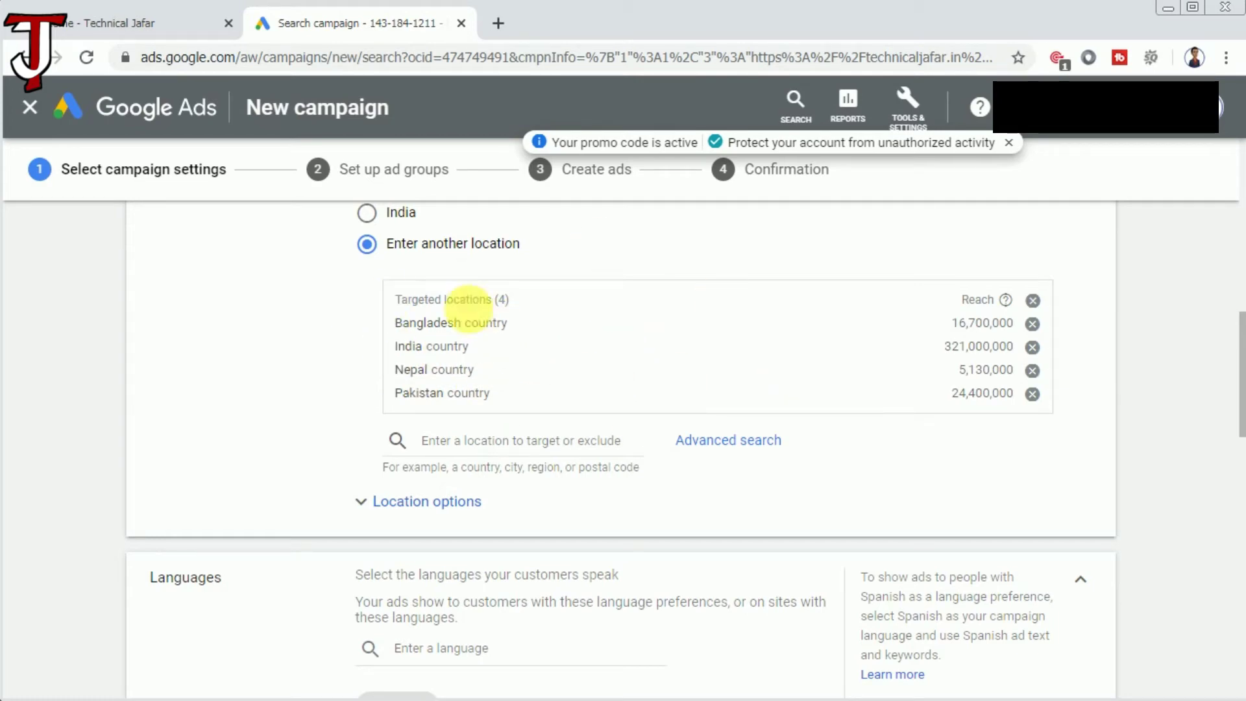
scroll(597, 445, "down", 4)
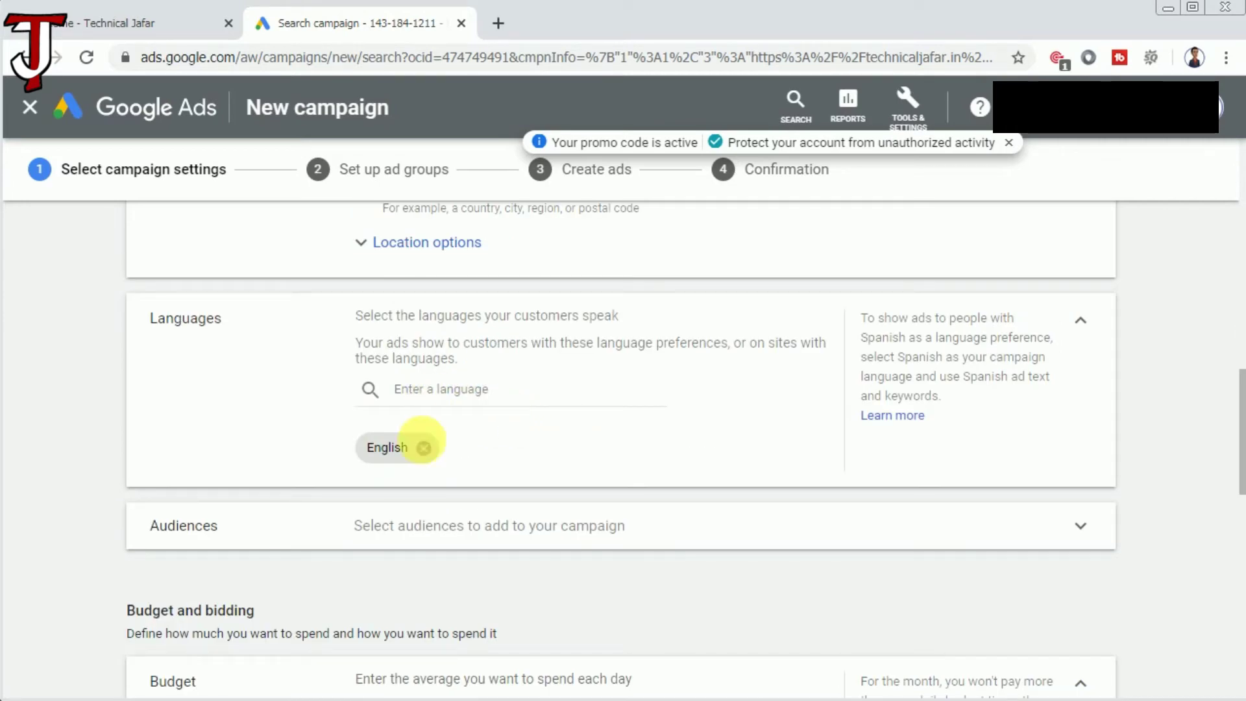
Set the daily budget to ₹100 and keep bidding focused on Conversions.
scroll(635, 454, "down", 4)
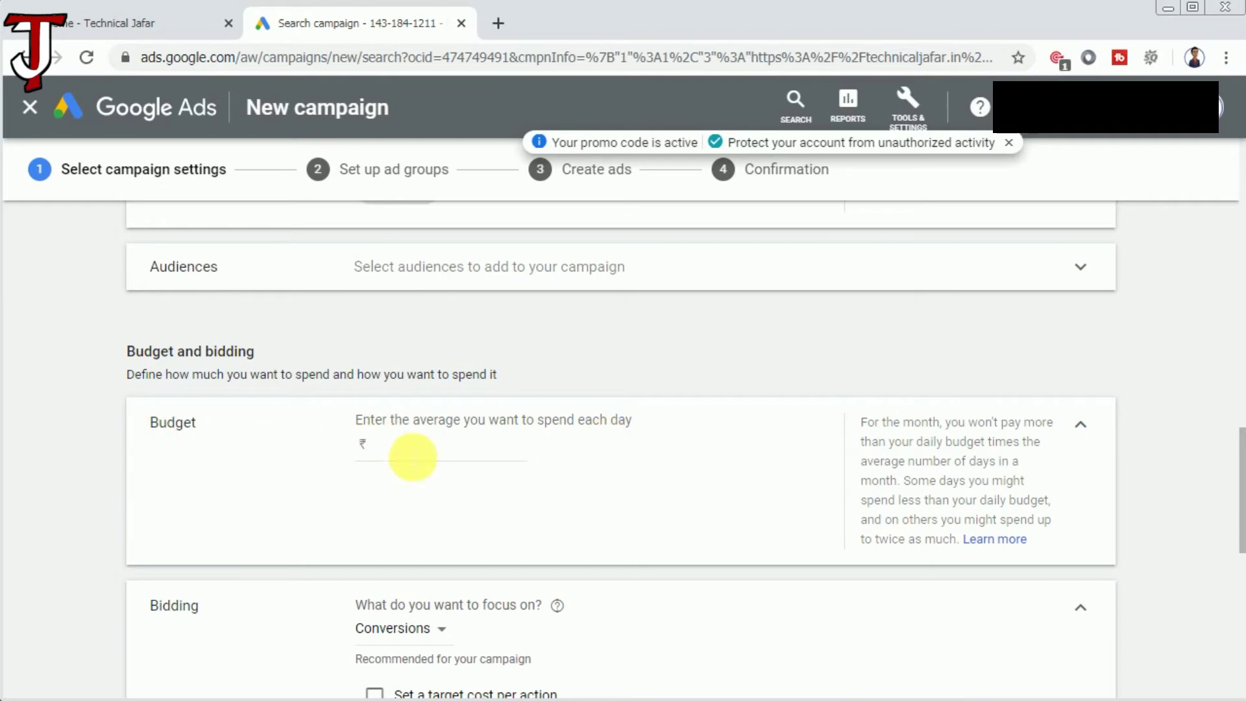
type("100")
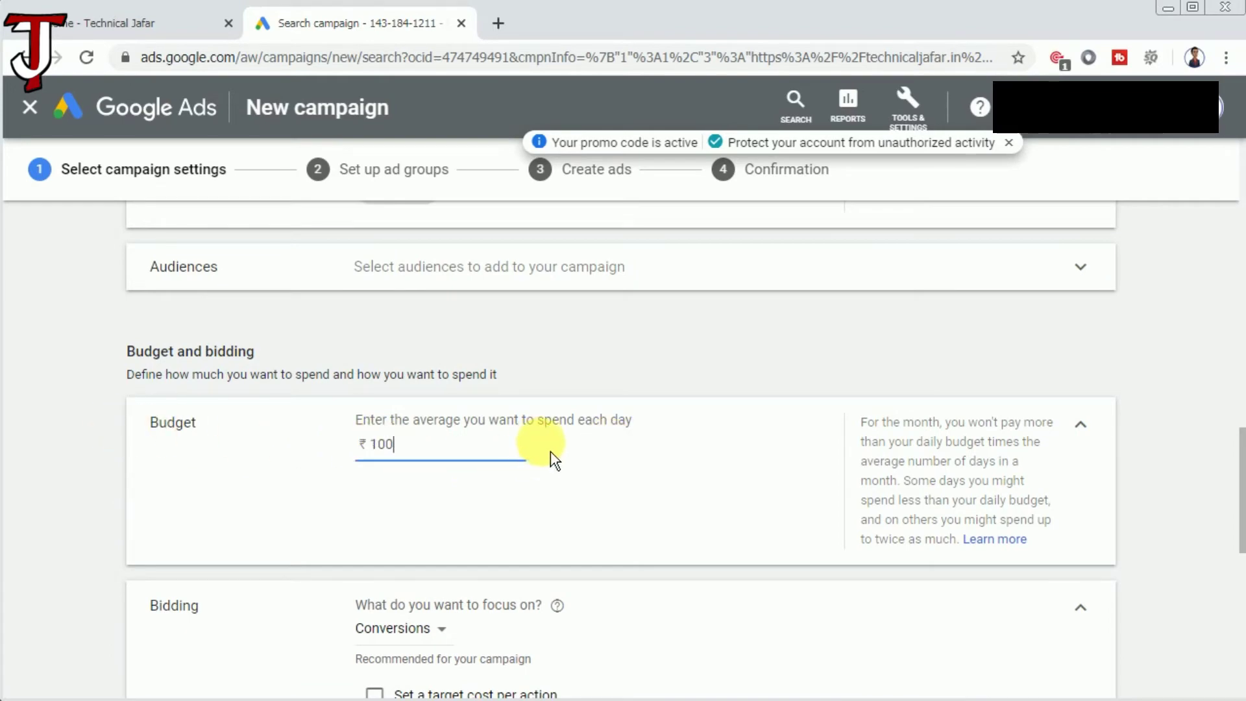
scroll(550, 450, "down", 4)
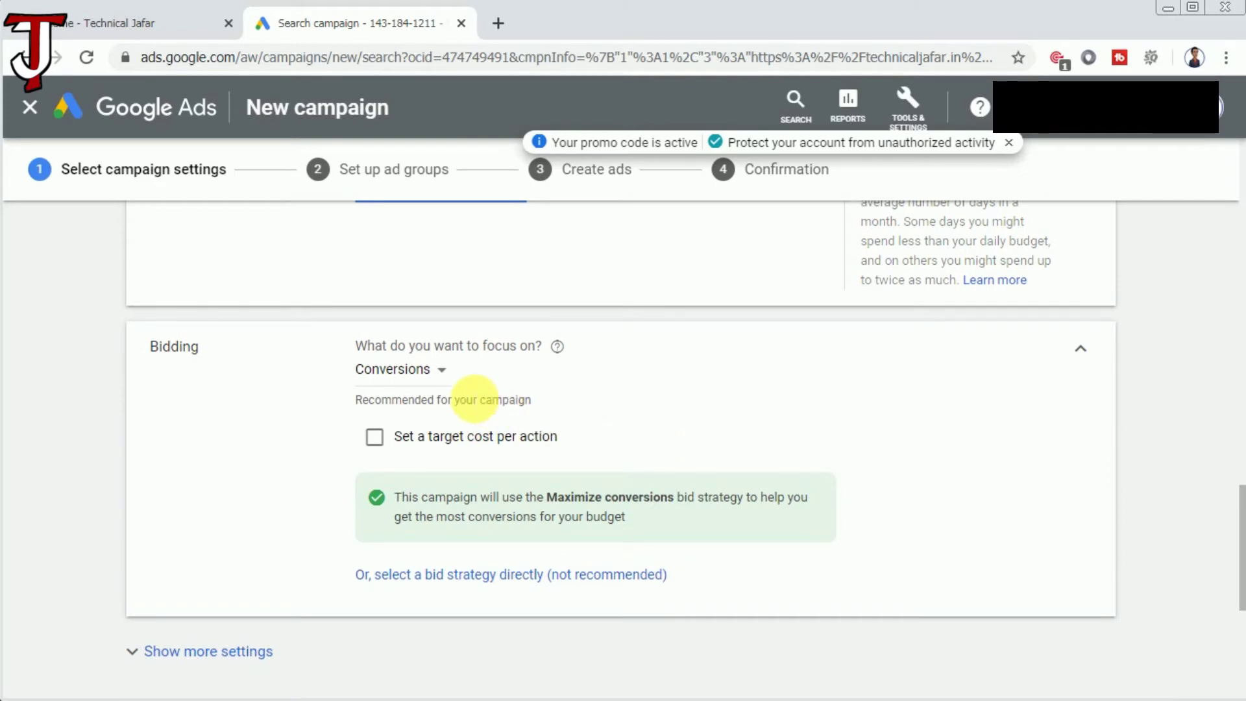
left_click(425, 372)
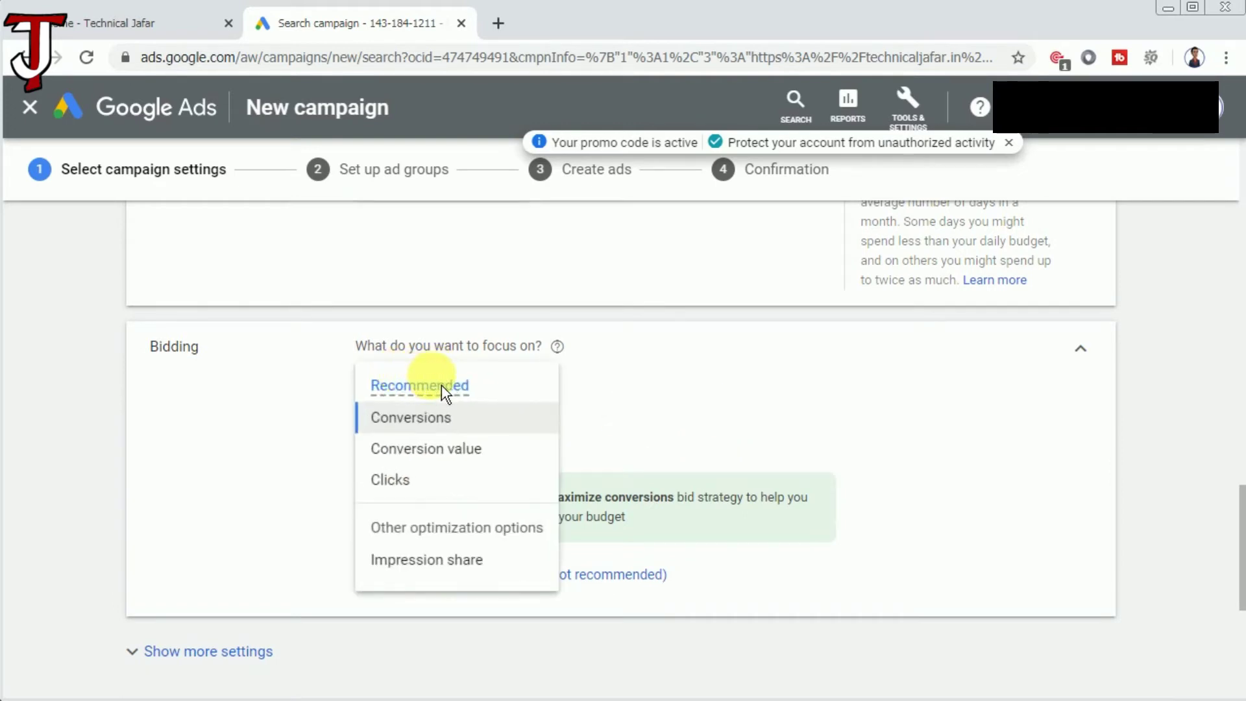
left_click(444, 428)
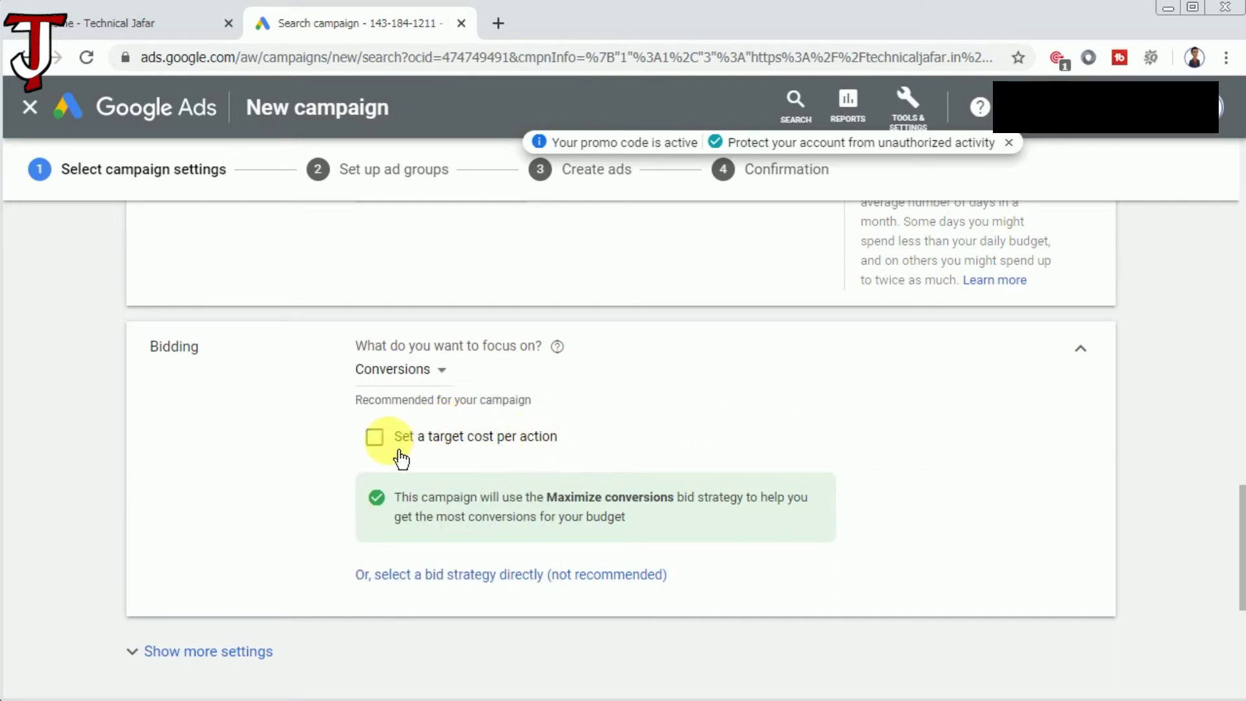
Enable a target cost per action of ₹0.20 and save the campaign settings.
left_click(375, 437)
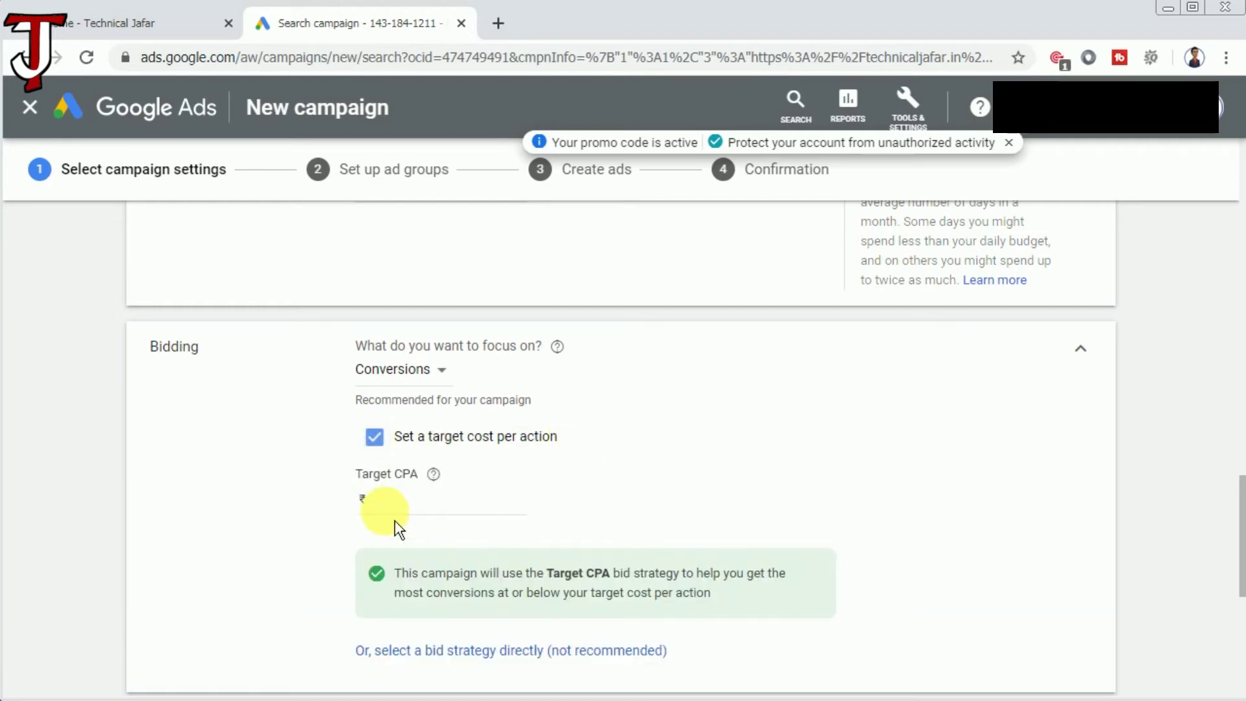
left_click(489, 505)
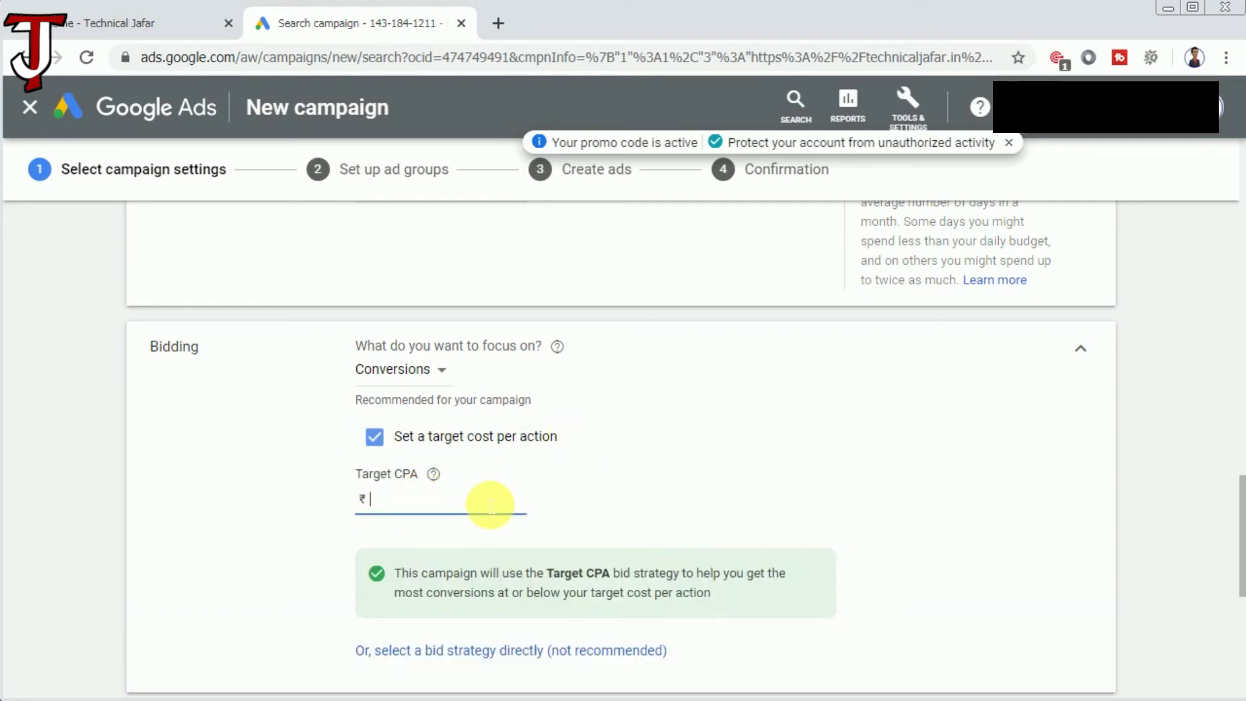
type("0")
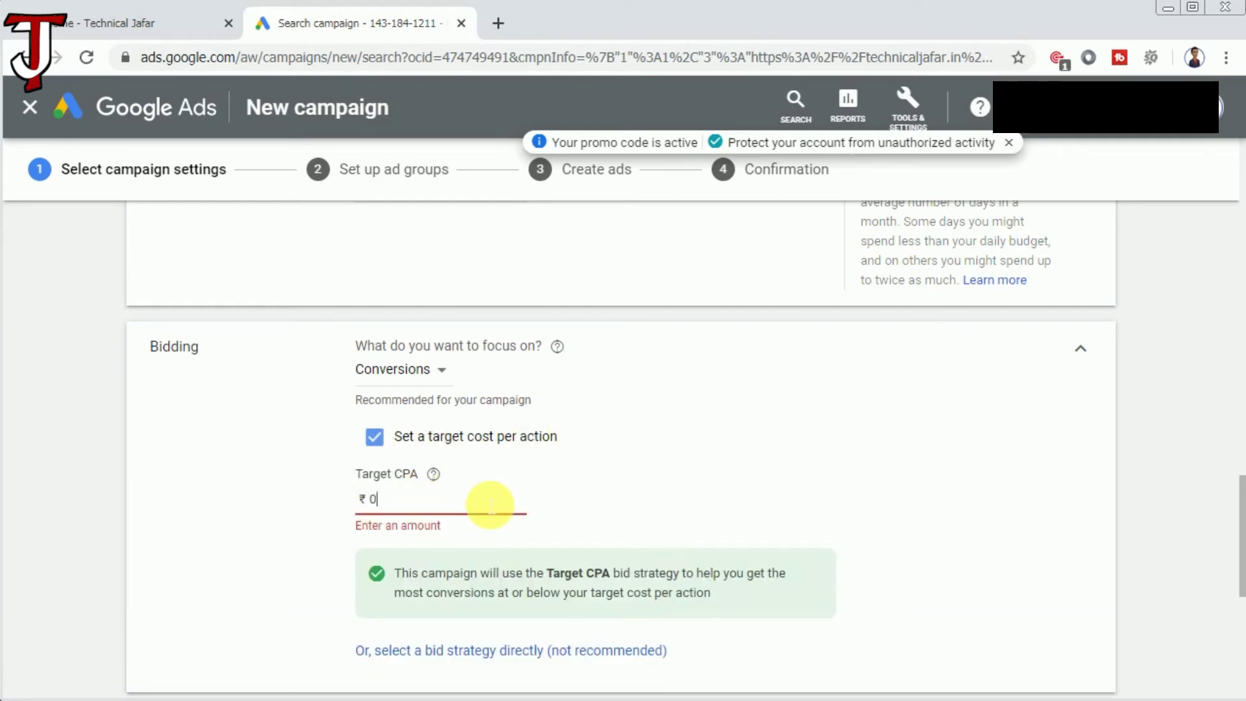
type(".20")
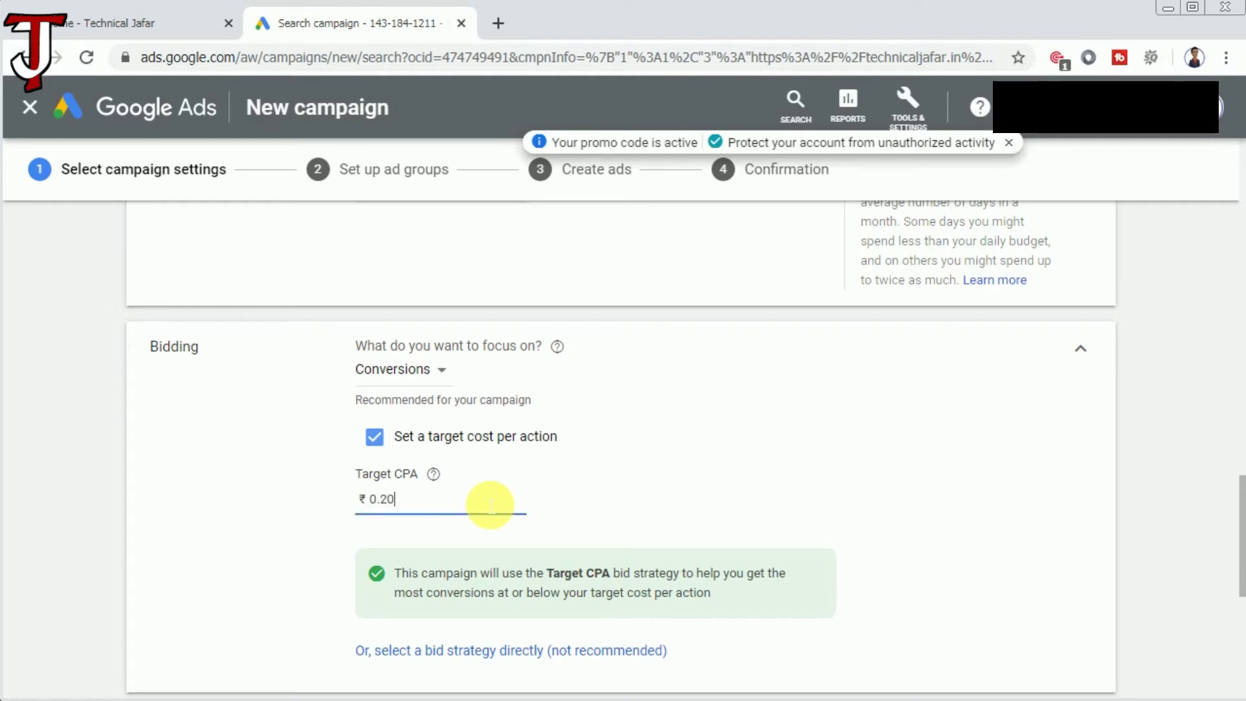
scroll(554, 493, "down", 7)
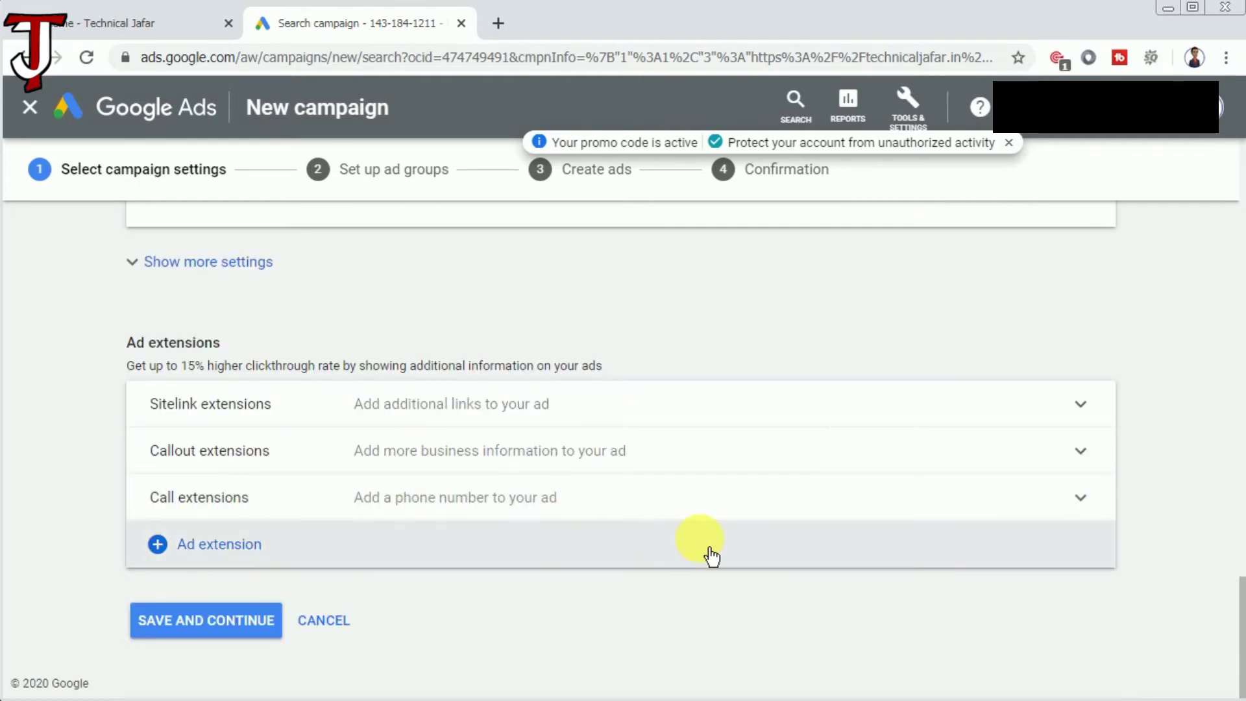
scroll(712, 554, "up", 4)
scroll(712, 555, "down", 4)
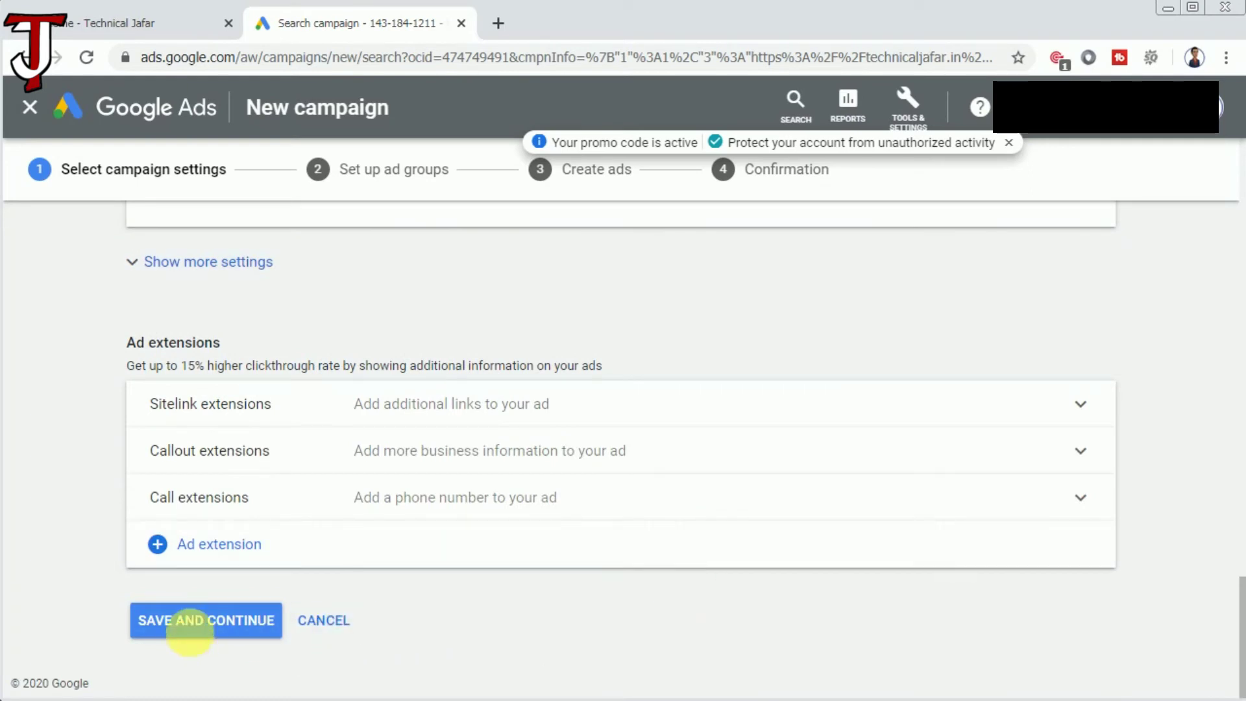
left_click(208, 631)
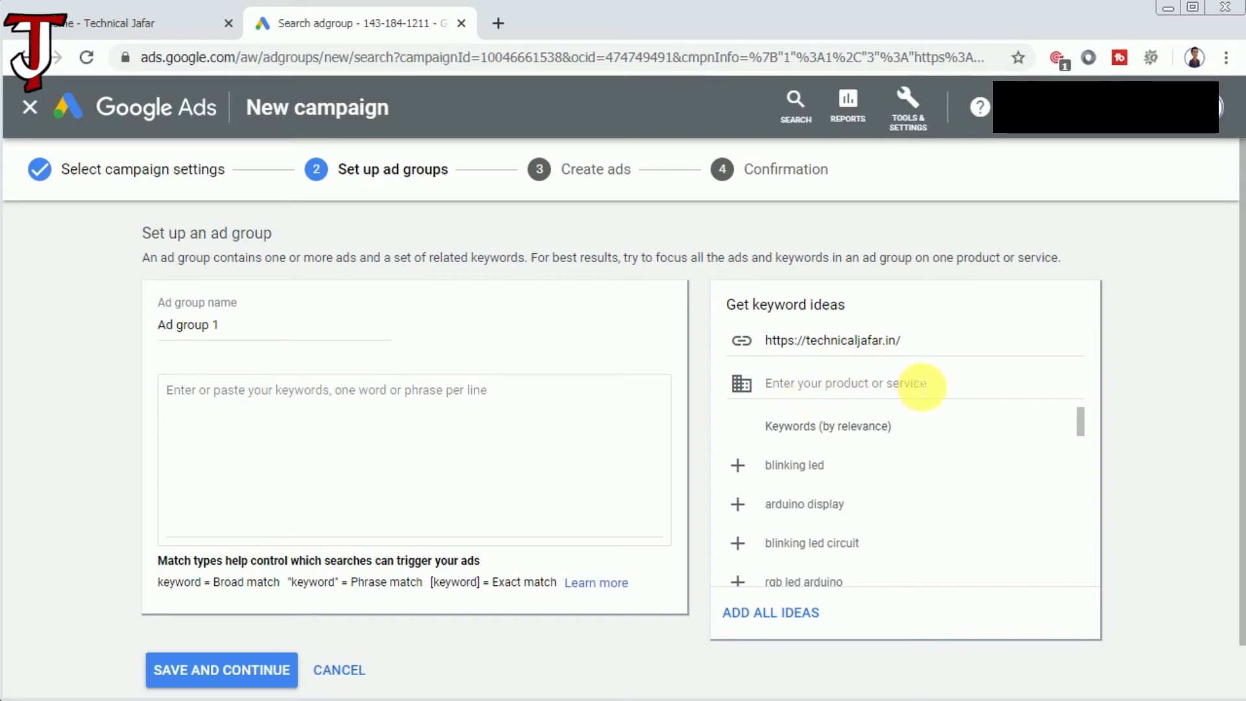
Add the keyword ideas arduino display and blinking led to Ad group 1.
left_click(915, 385)
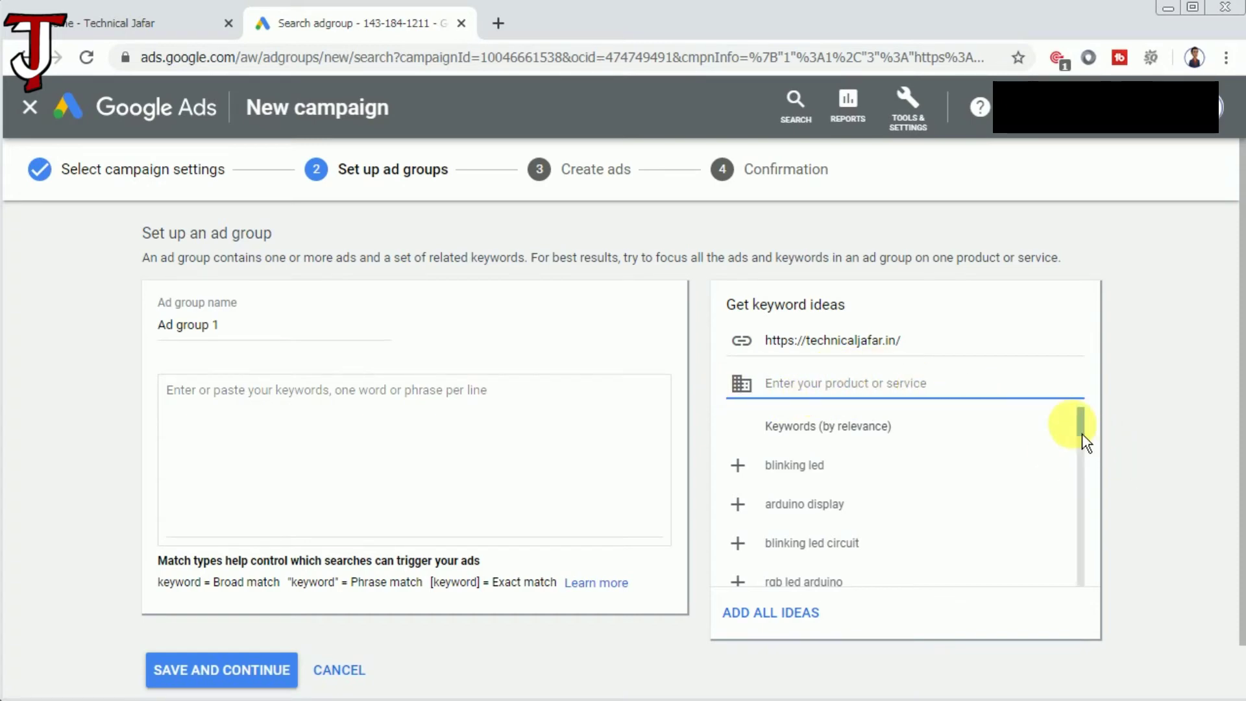
scroll(1089, 435, "down", 1)
left_click_drag(1091, 440, 1081, 525)
scroll(823, 478, "up", 2)
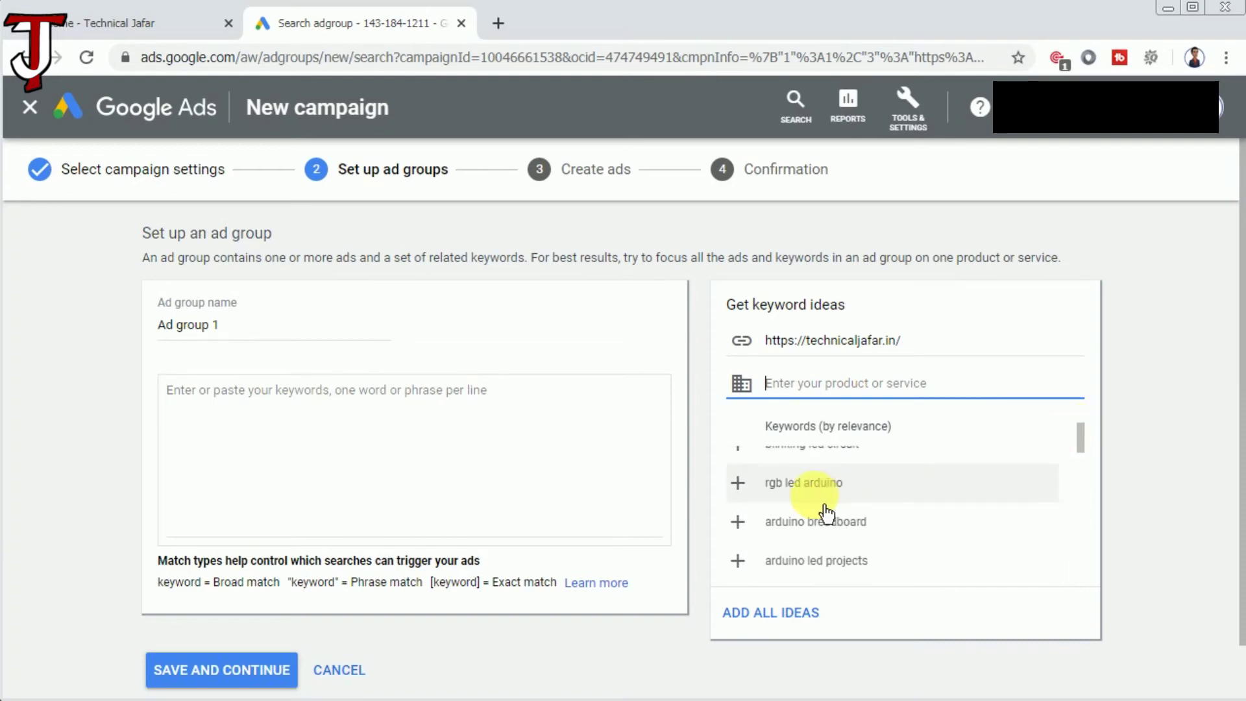
scroll(1092, 444, "up", 2)
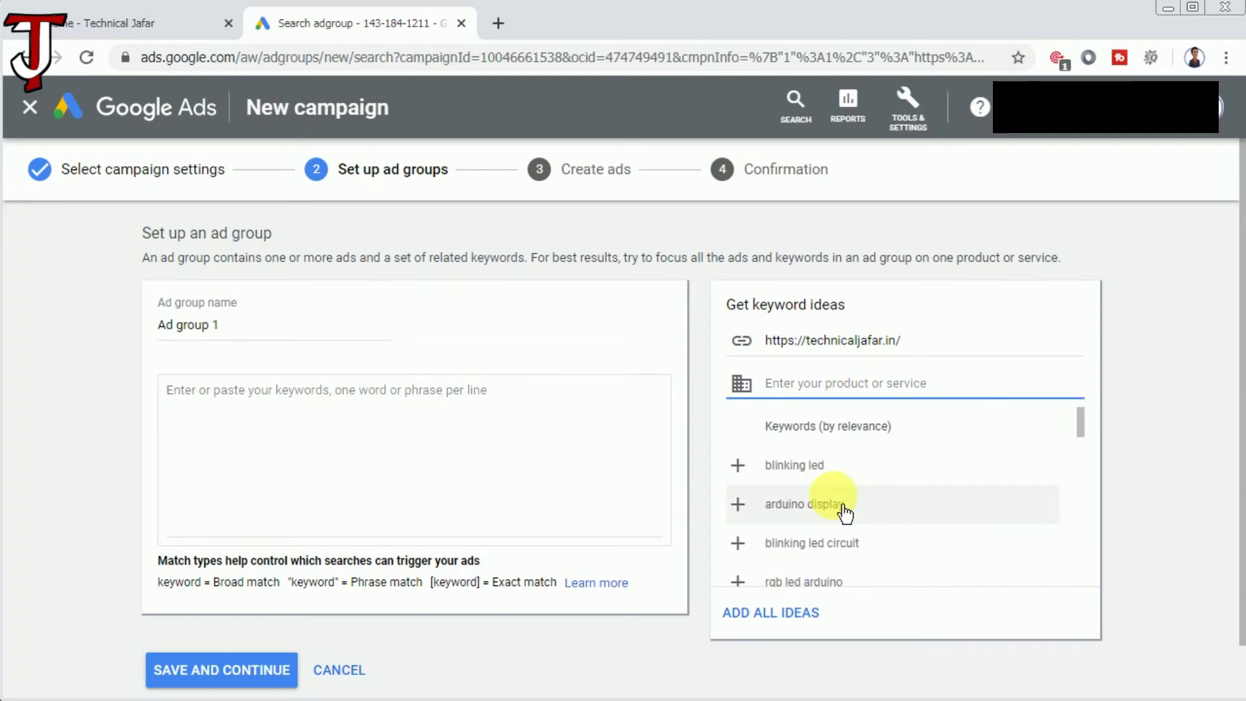
left_click_drag(999, 551, 800, 483)
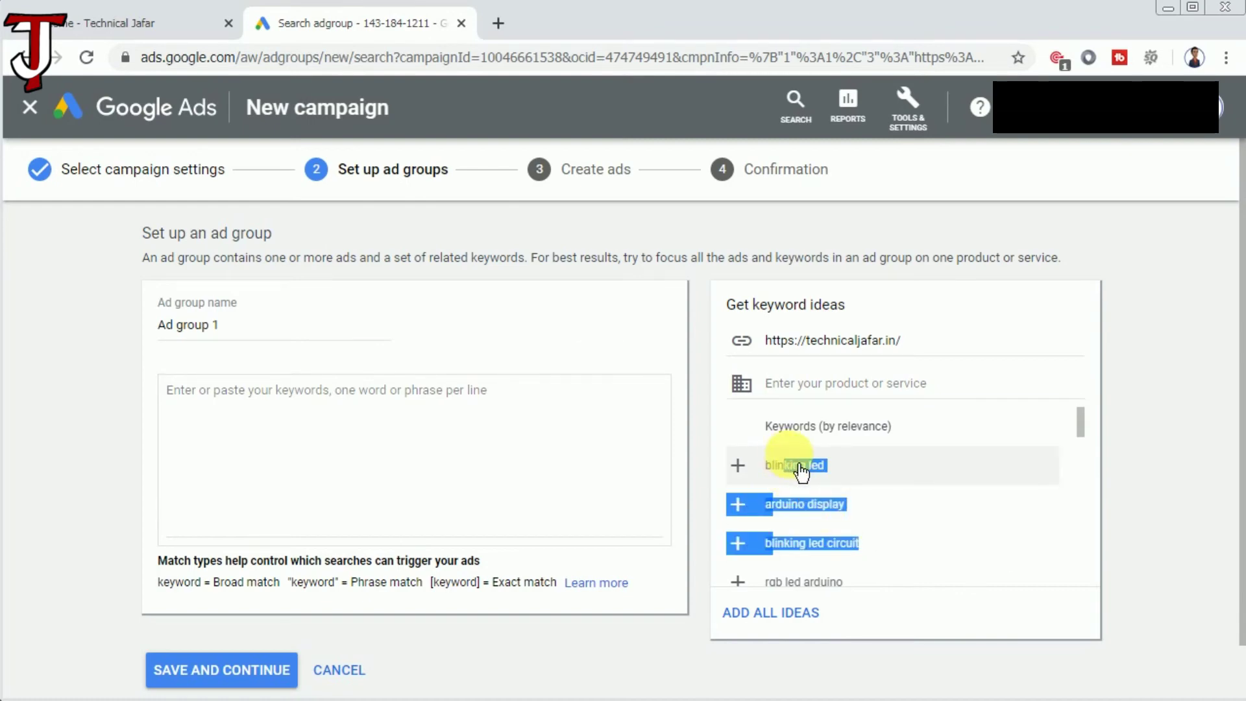
left_click(869, 514)
left_click(863, 481)
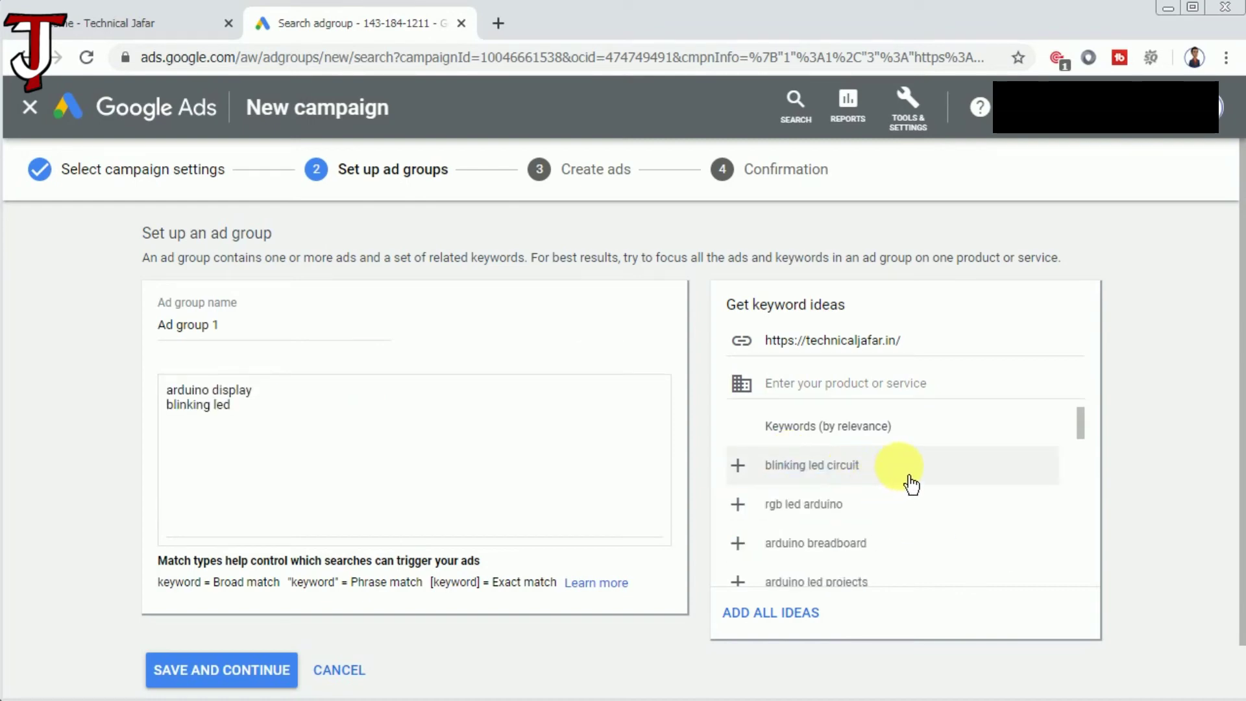
Add rgb led arduino, arduino led projects and led circuit, then save the ad group.
left_click(837, 512)
left_click(853, 550)
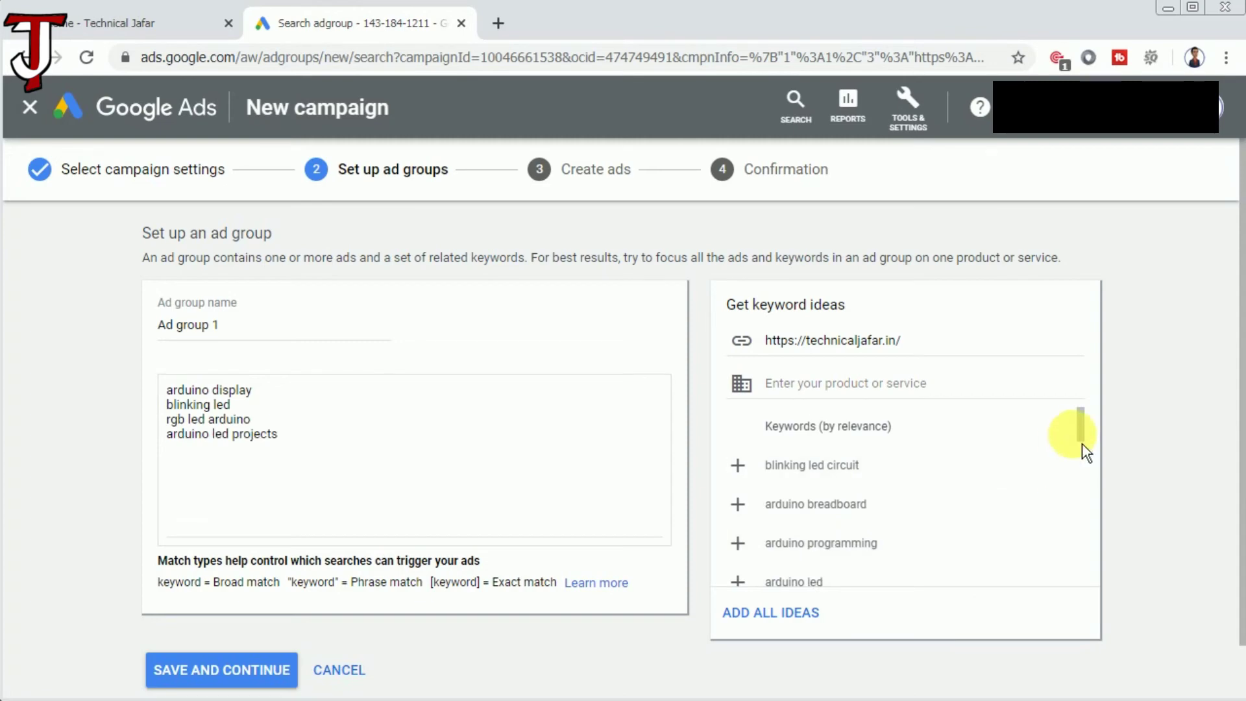
left_click_drag(1081, 443, 1084, 514)
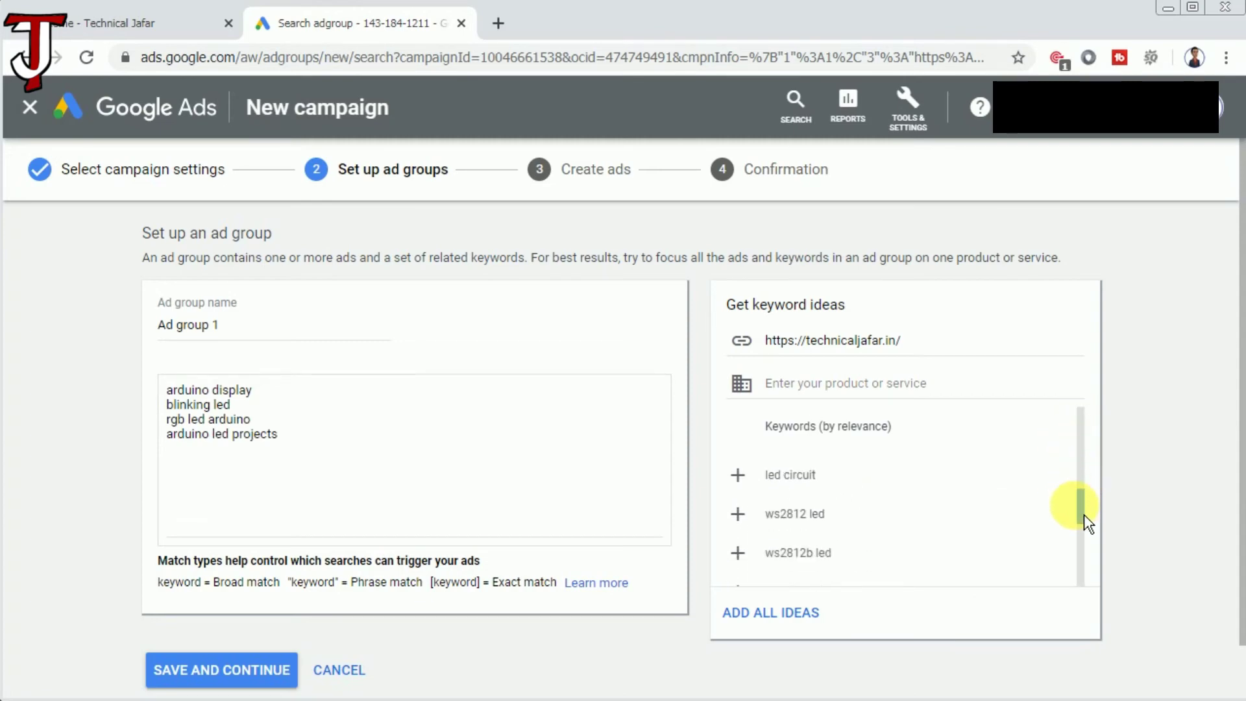
left_click(834, 479)
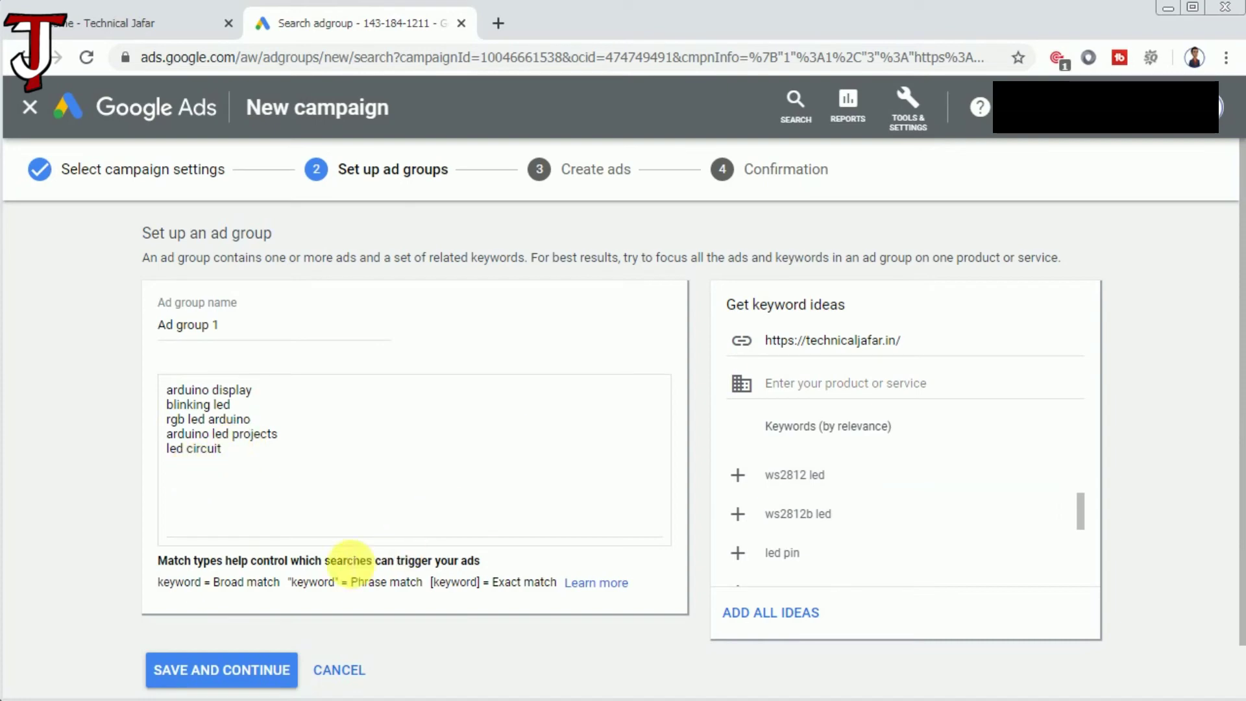
left_click(253, 678)
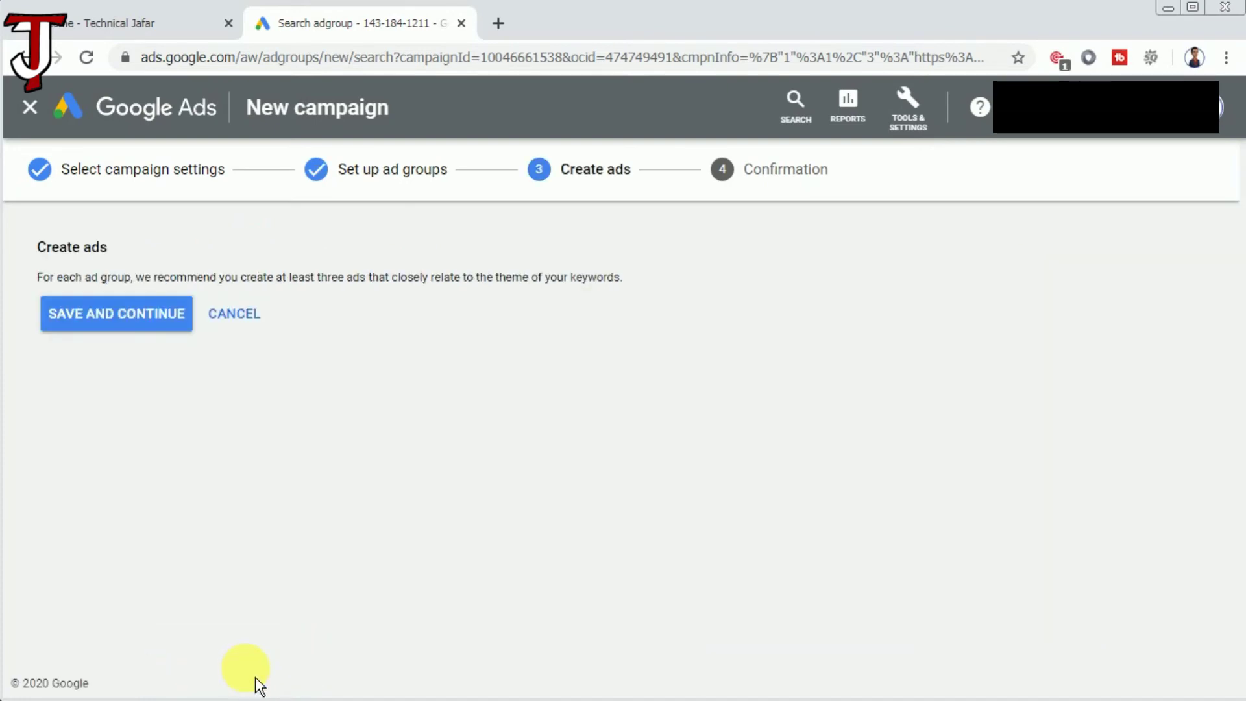
Enter 'technicaljafar' as the text ad's first headline.
scroll(383, 405, "up", 4)
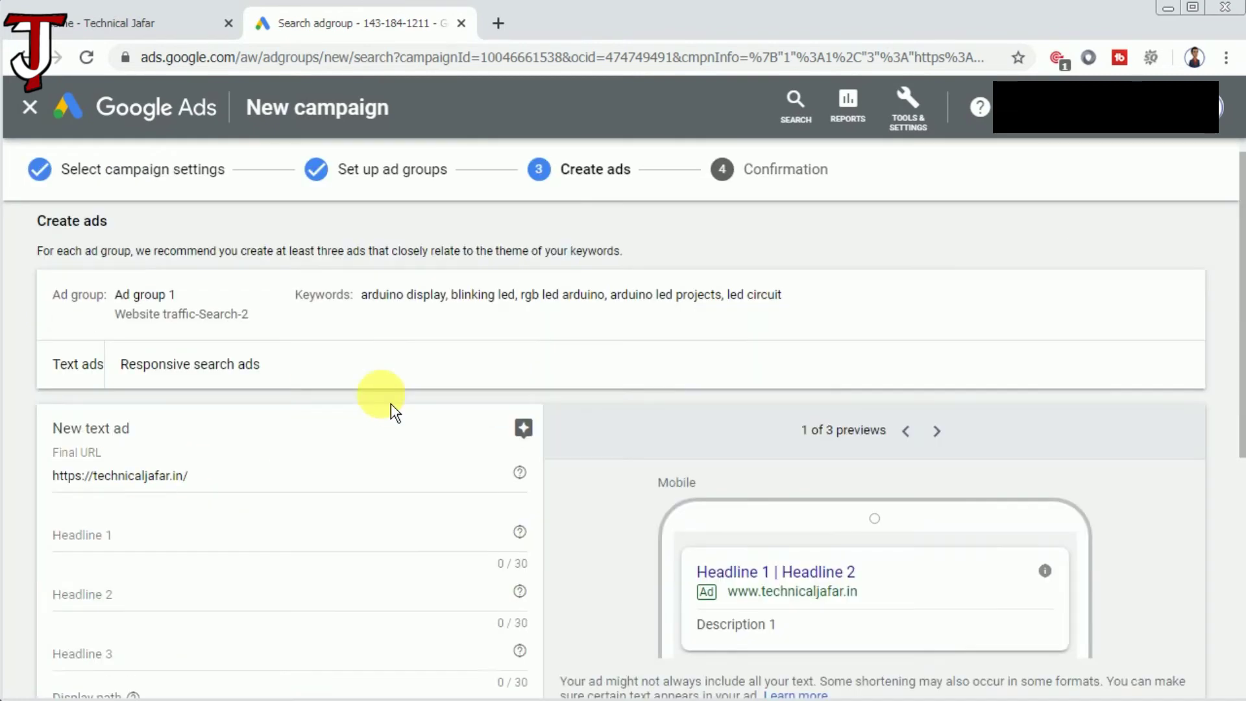
scroll(391, 404, "up", 1)
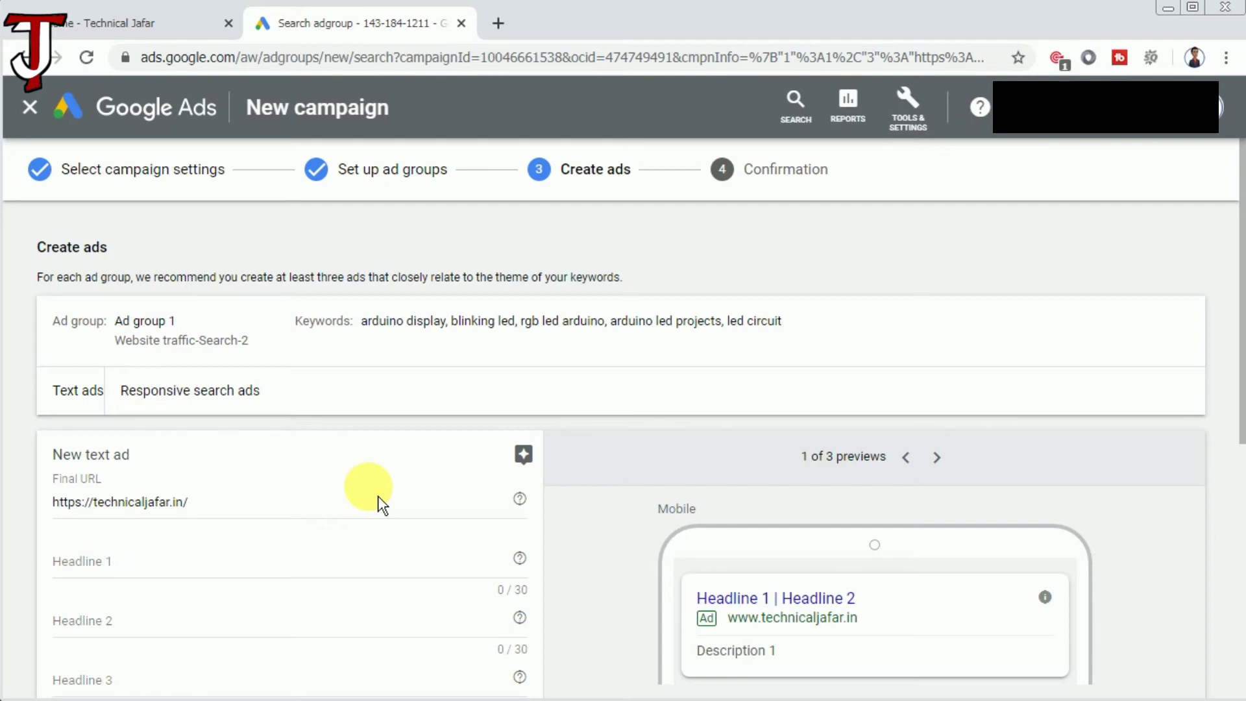
left_click(137, 565)
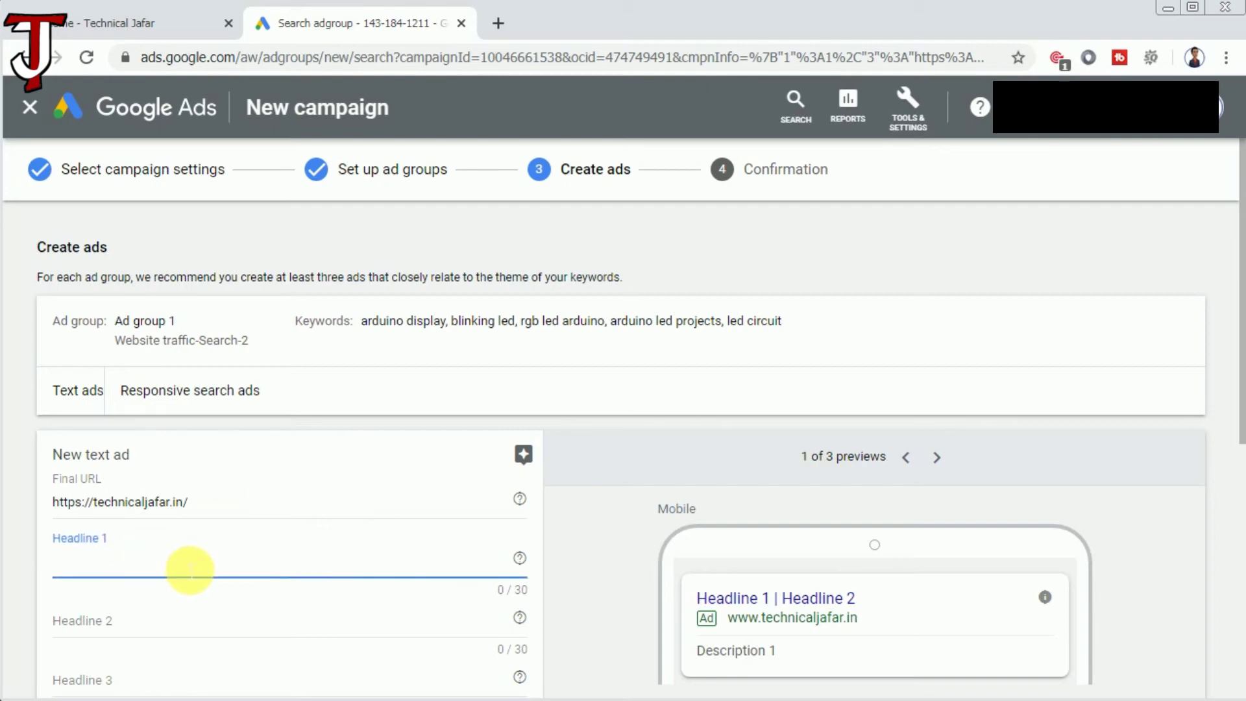
type("te")
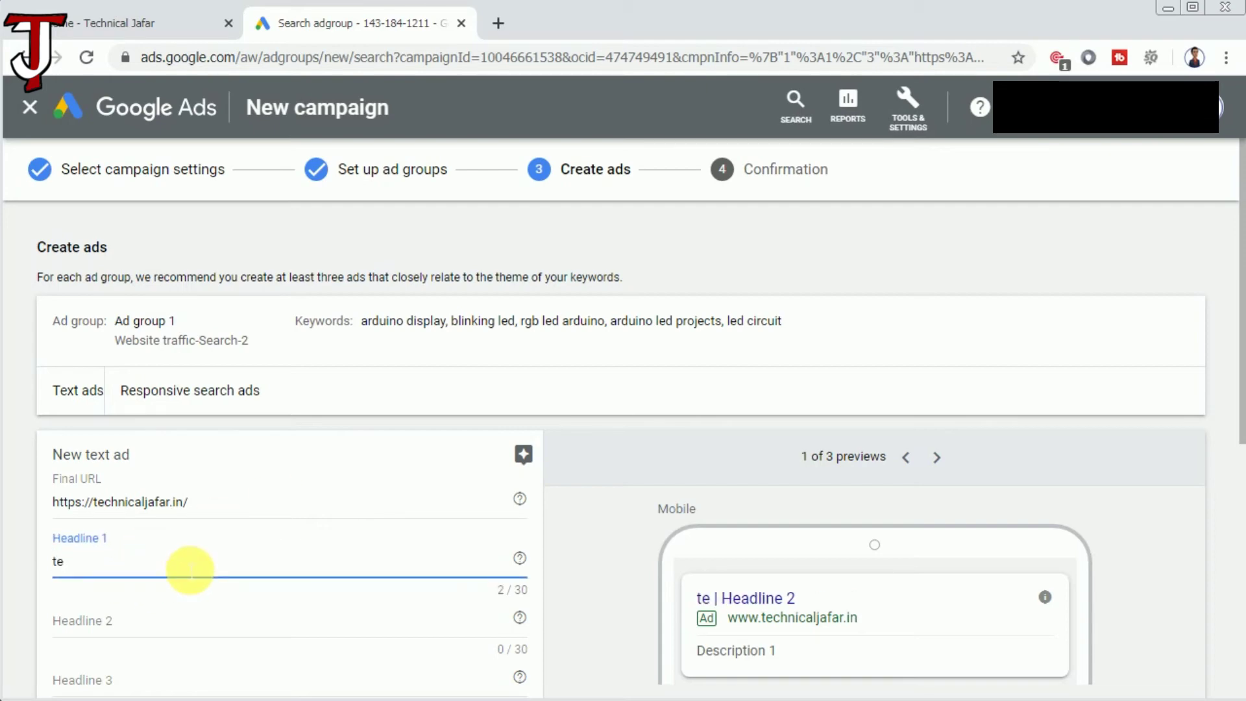
type("chnicaljag")
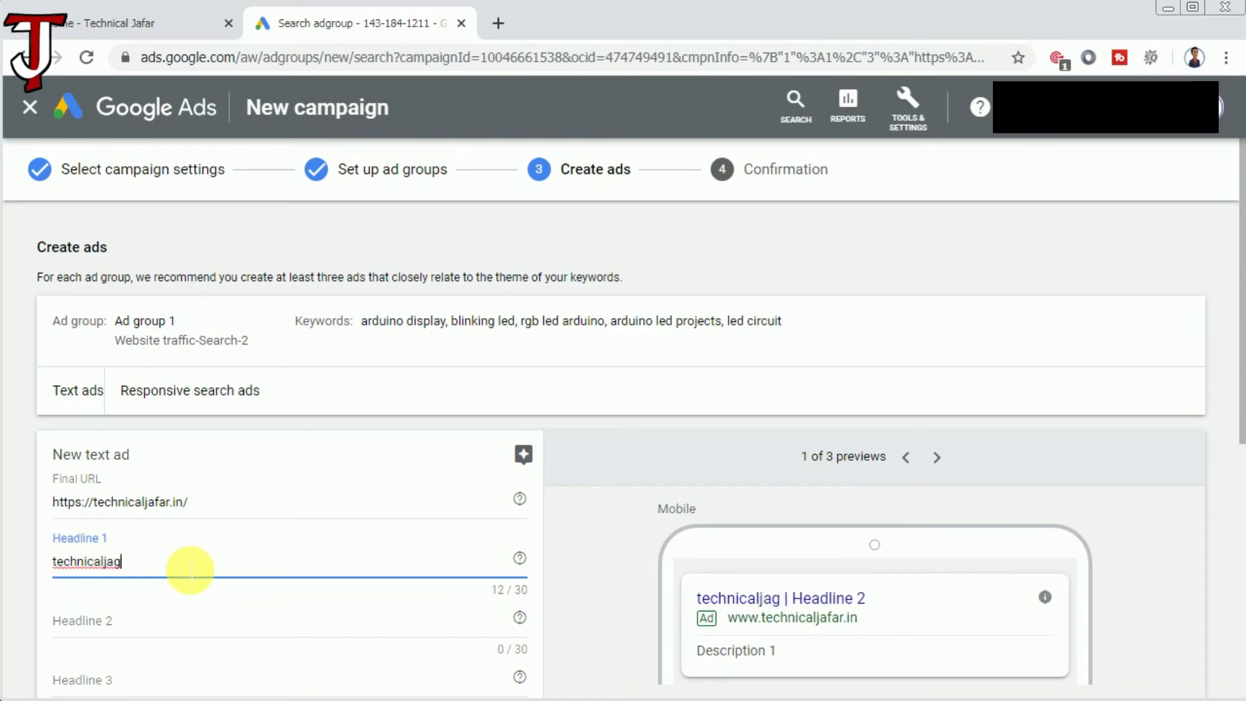
key("BackSpace")
type("far")
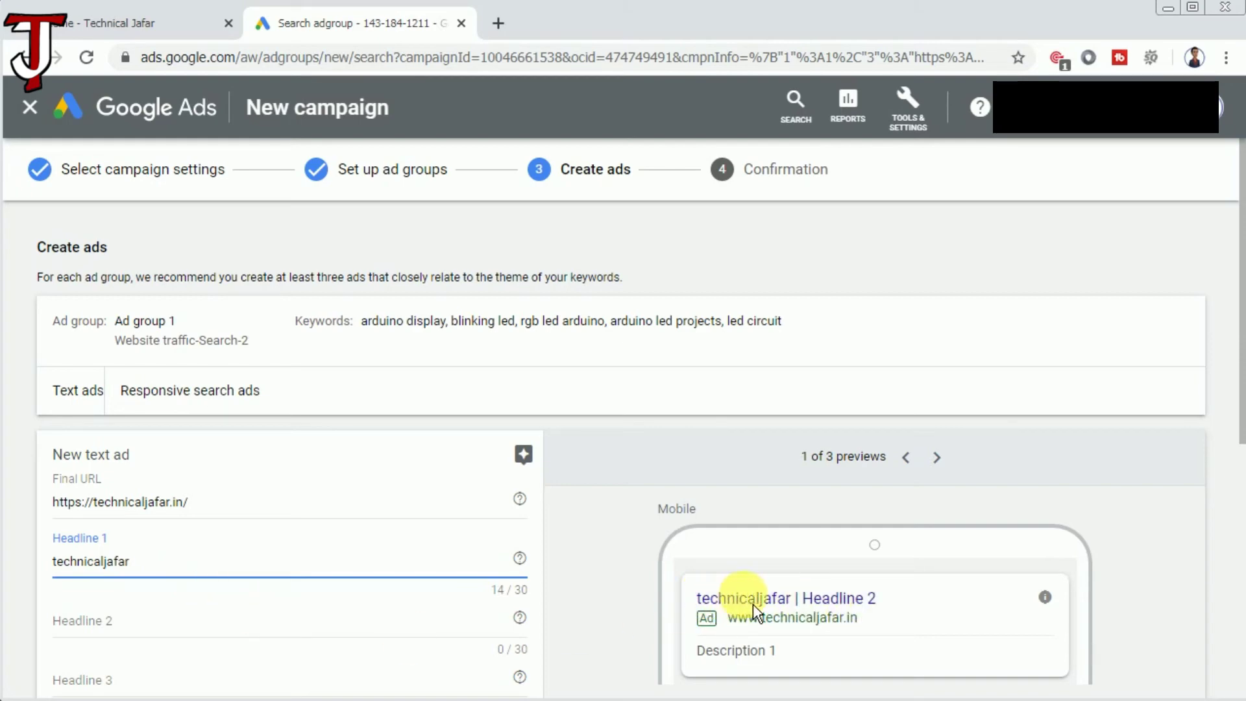
Enter 'Arduino' and 'Raspberry Pi' as the second and third headlines.
scroll(207, 536, "down", 4)
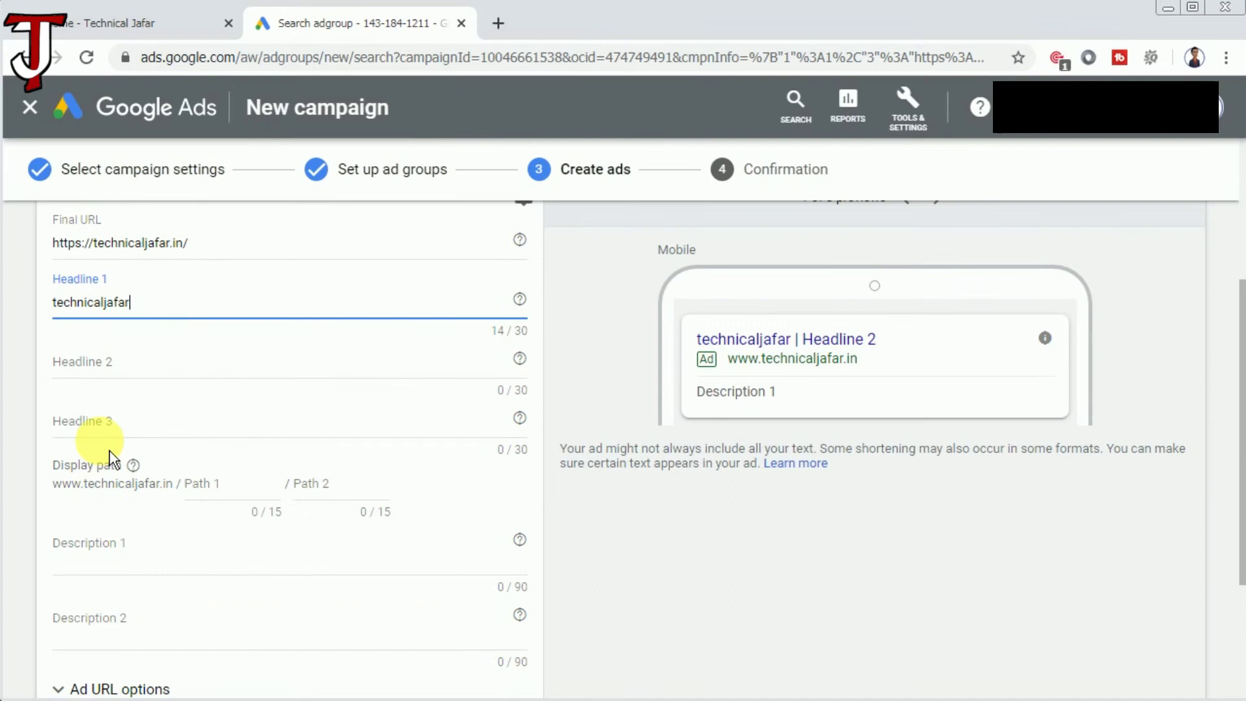
left_click(134, 370)
type("Ar")
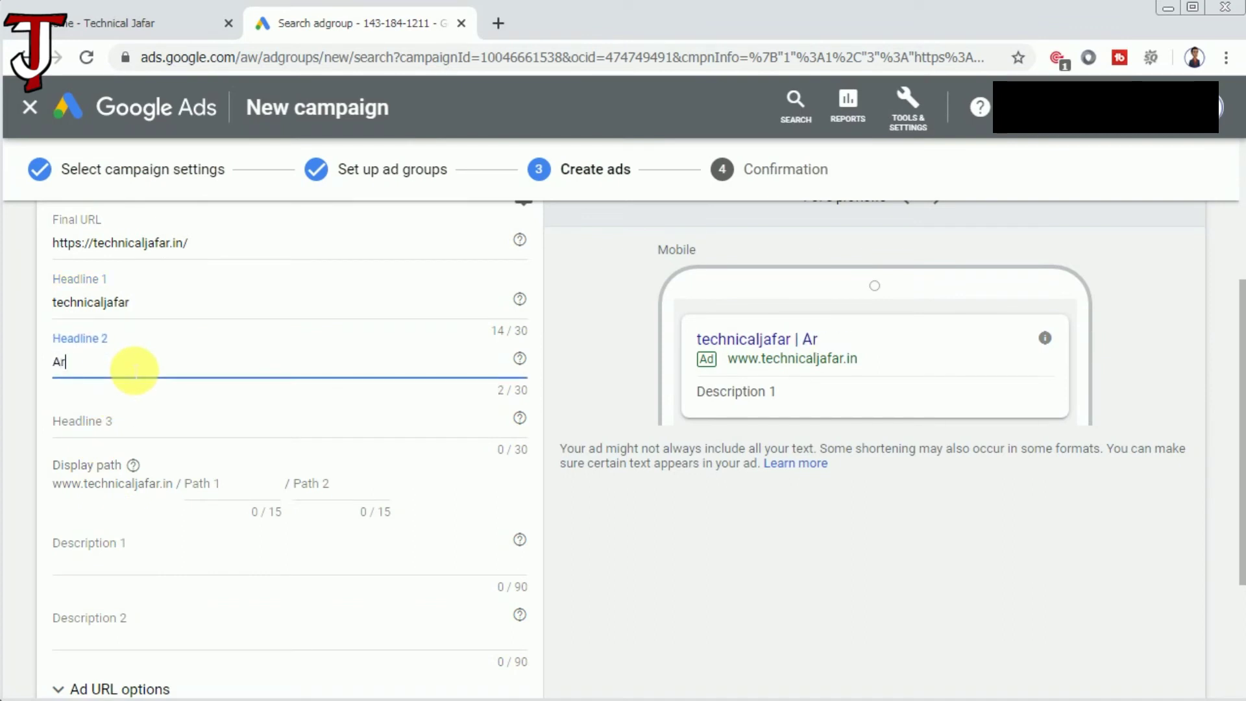
type("duin oo")
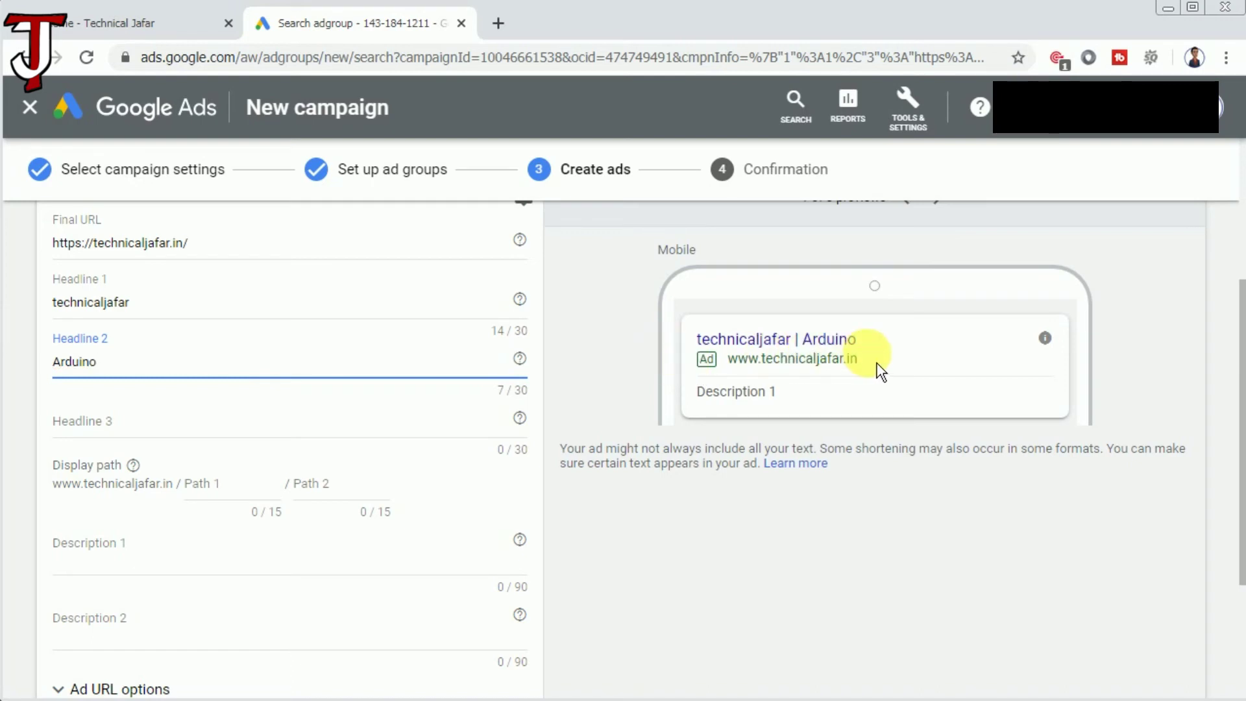
left_click(220, 433)
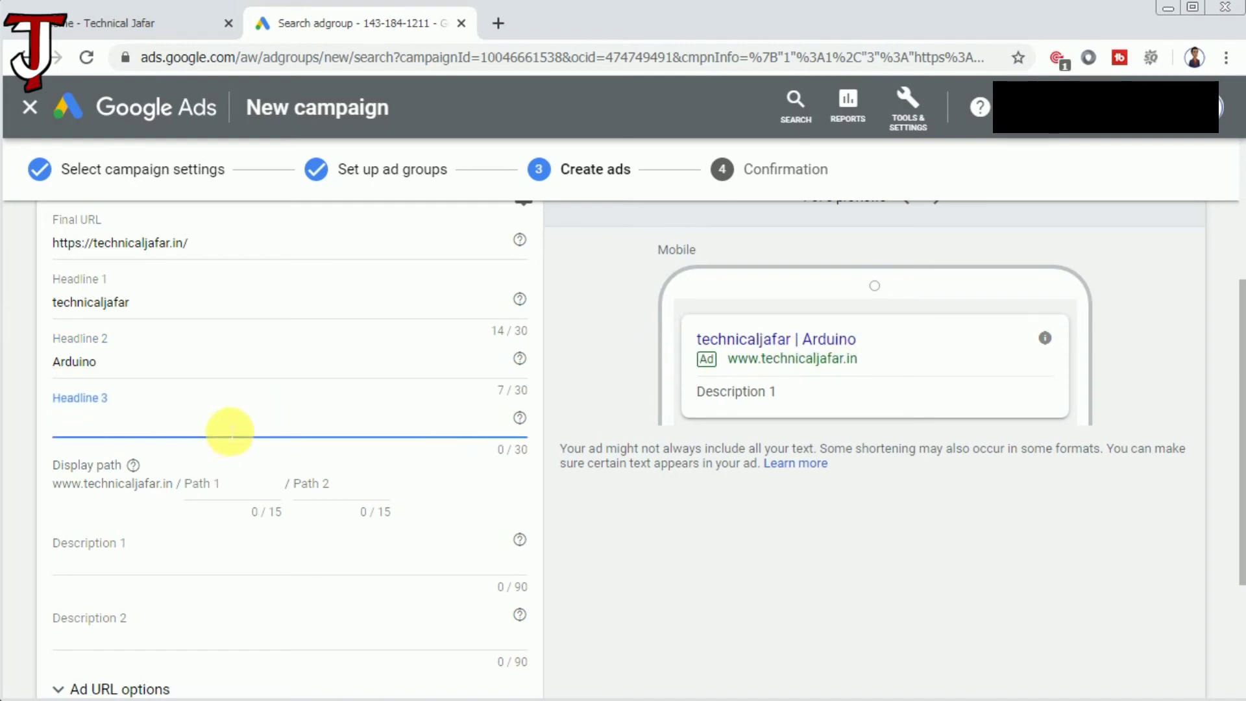
type("Raspberry ")
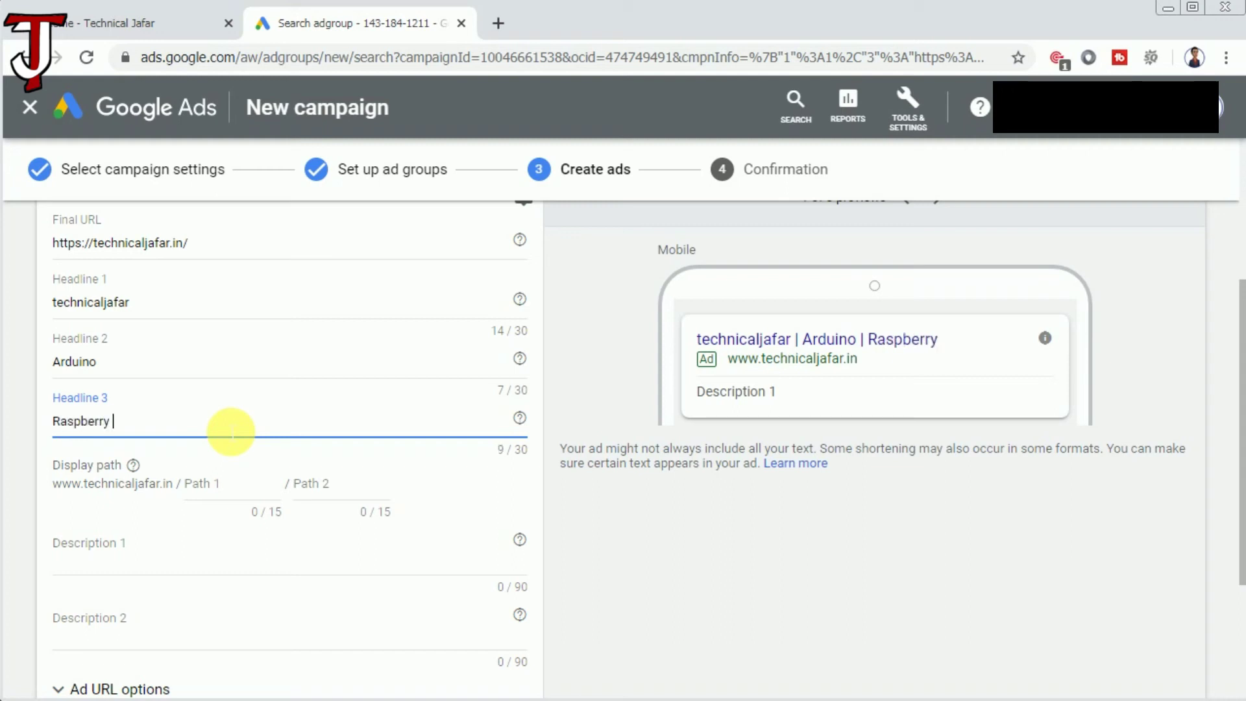
type(" Pi")
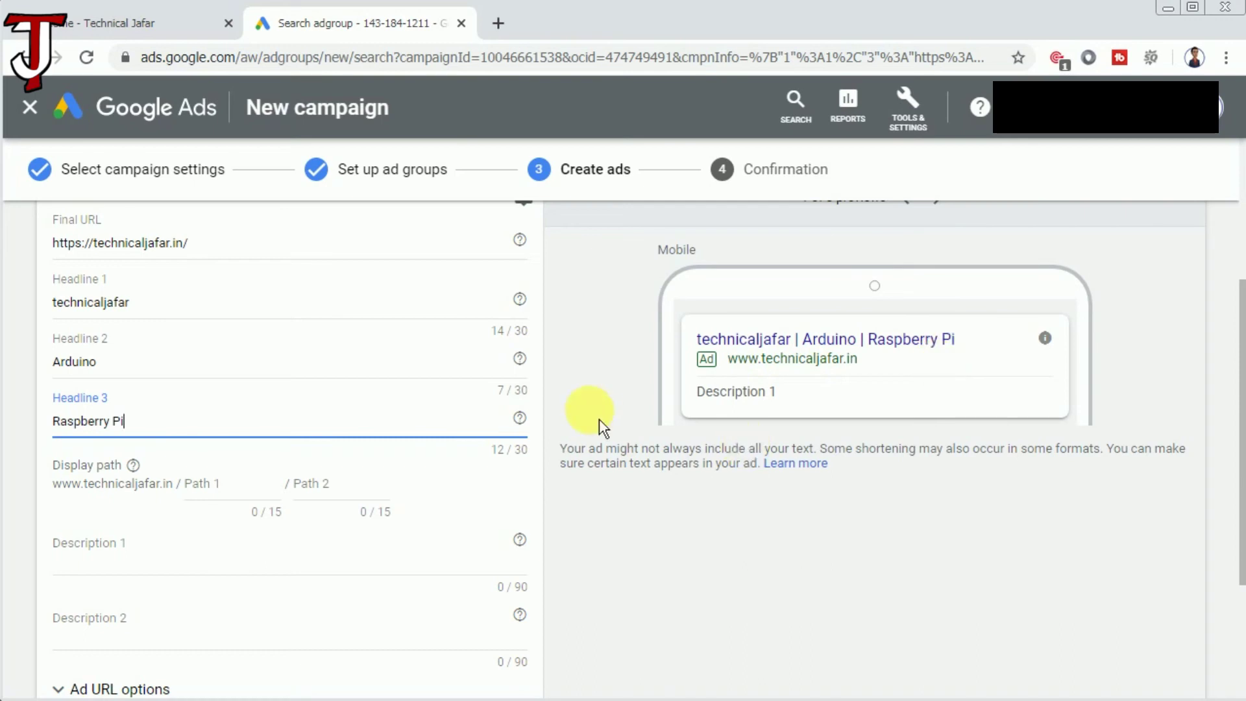
scroll(219, 548, "down", 3)
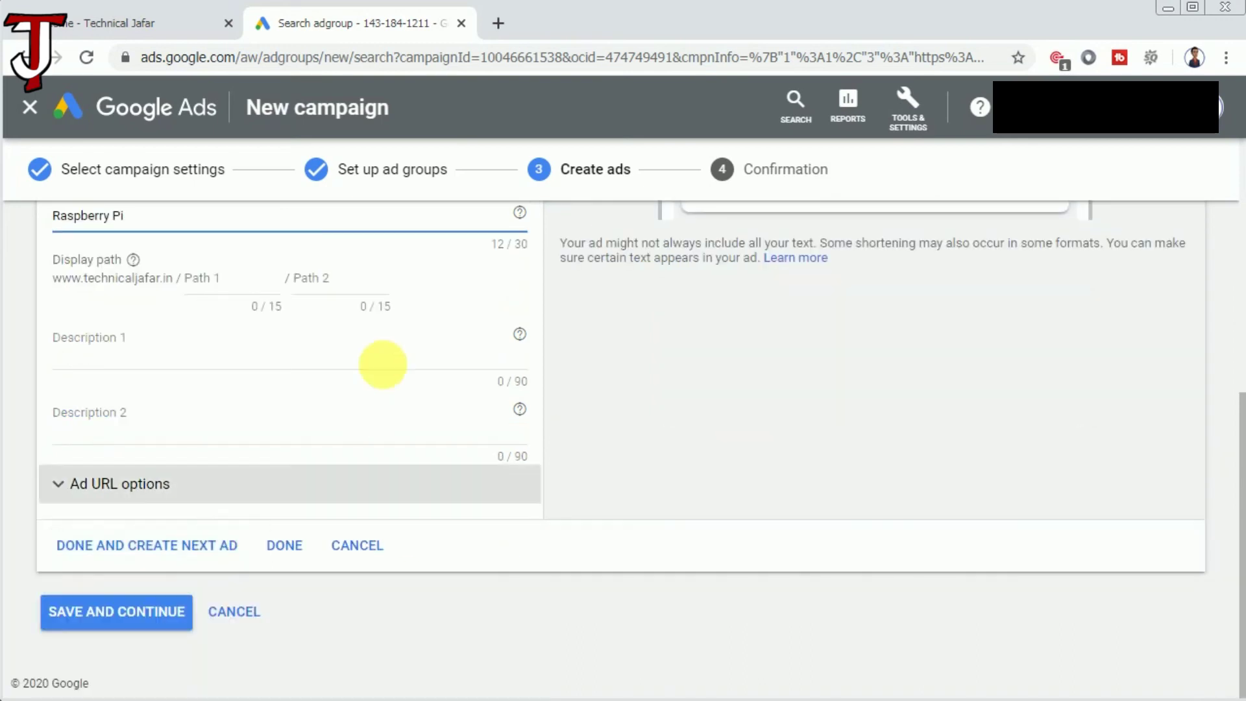
Enter '#arduino' as the ad's first description.
scroll(305, 364, "up", 4)
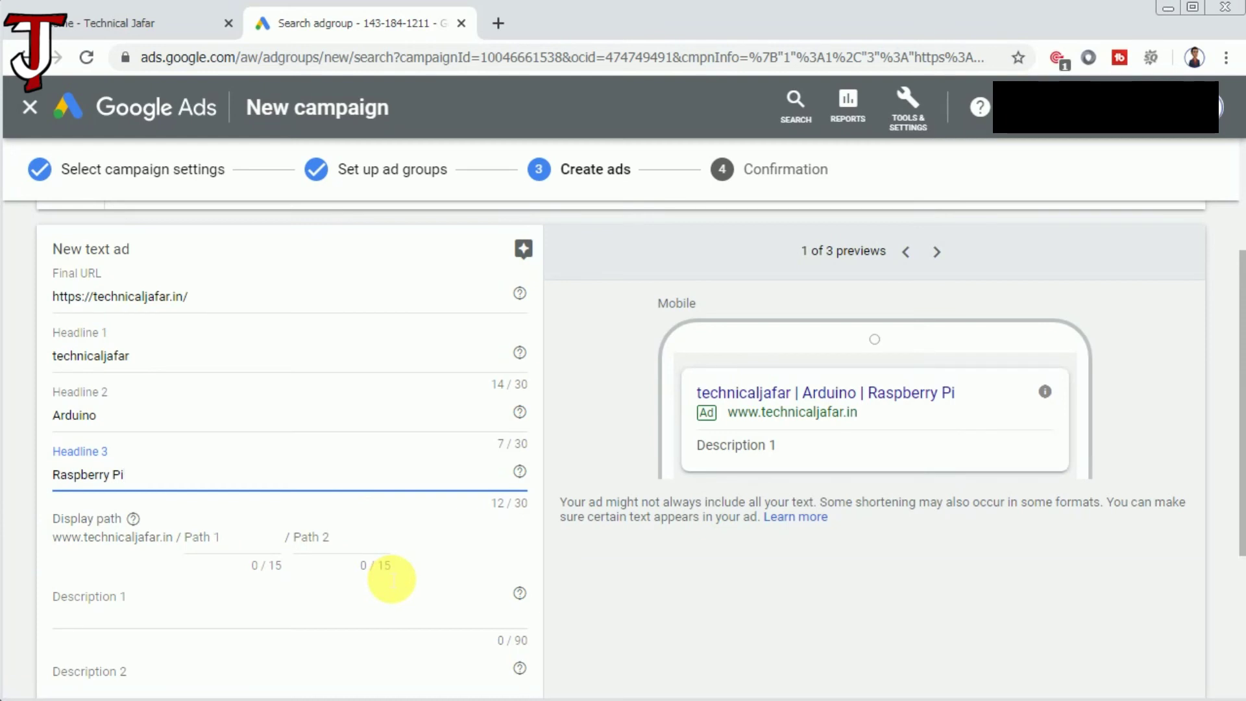
scroll(389, 547, "down", 4)
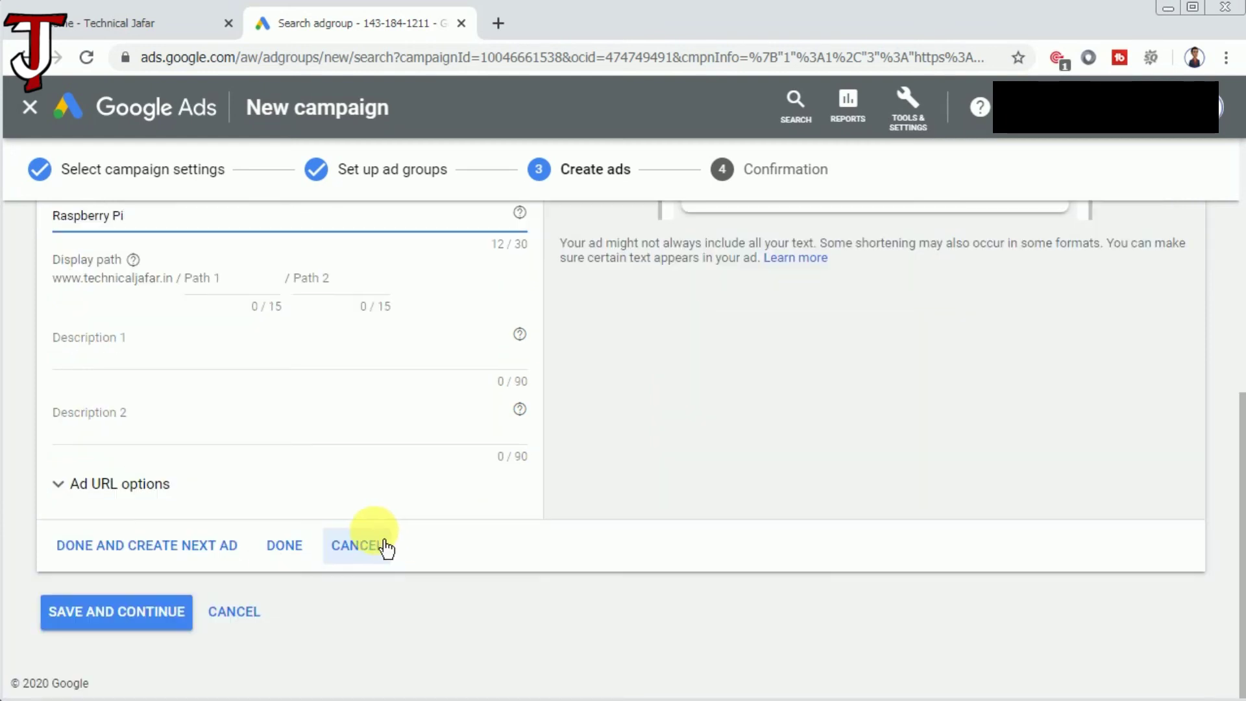
left_click(175, 363)
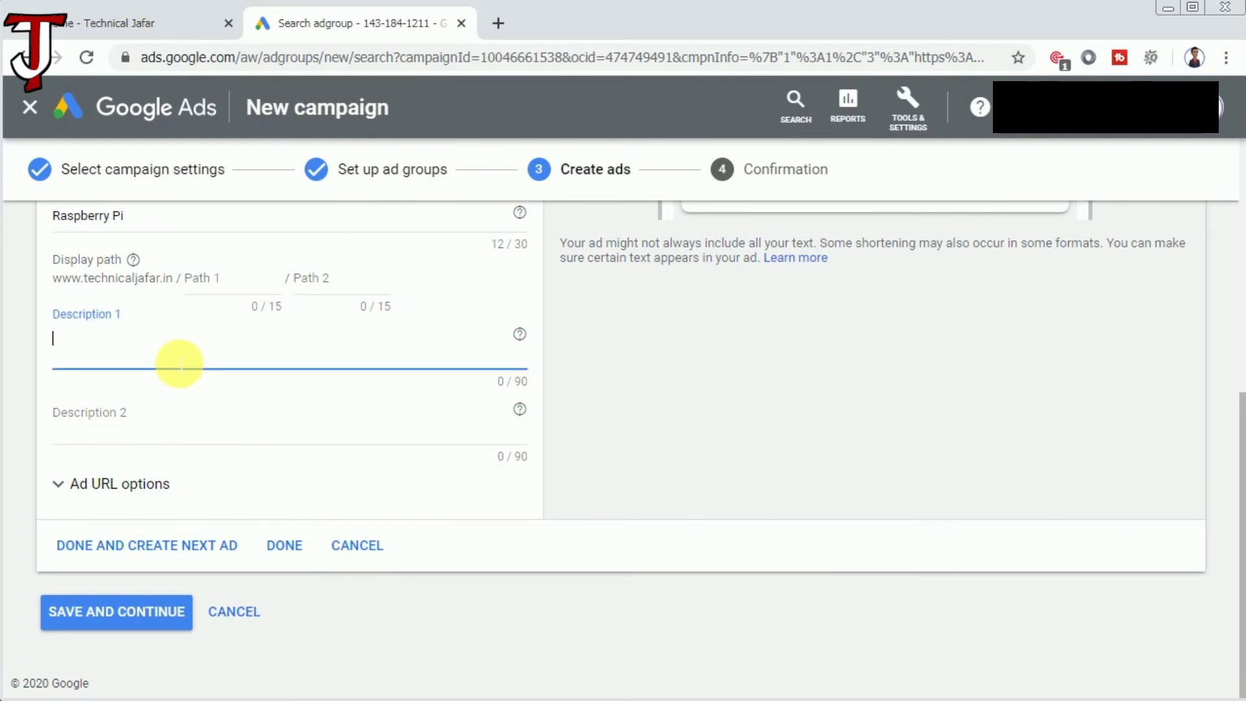
type("#arduino")
Enter '#raspberry pi' as the second description and save the ad.
left_click(178, 432)
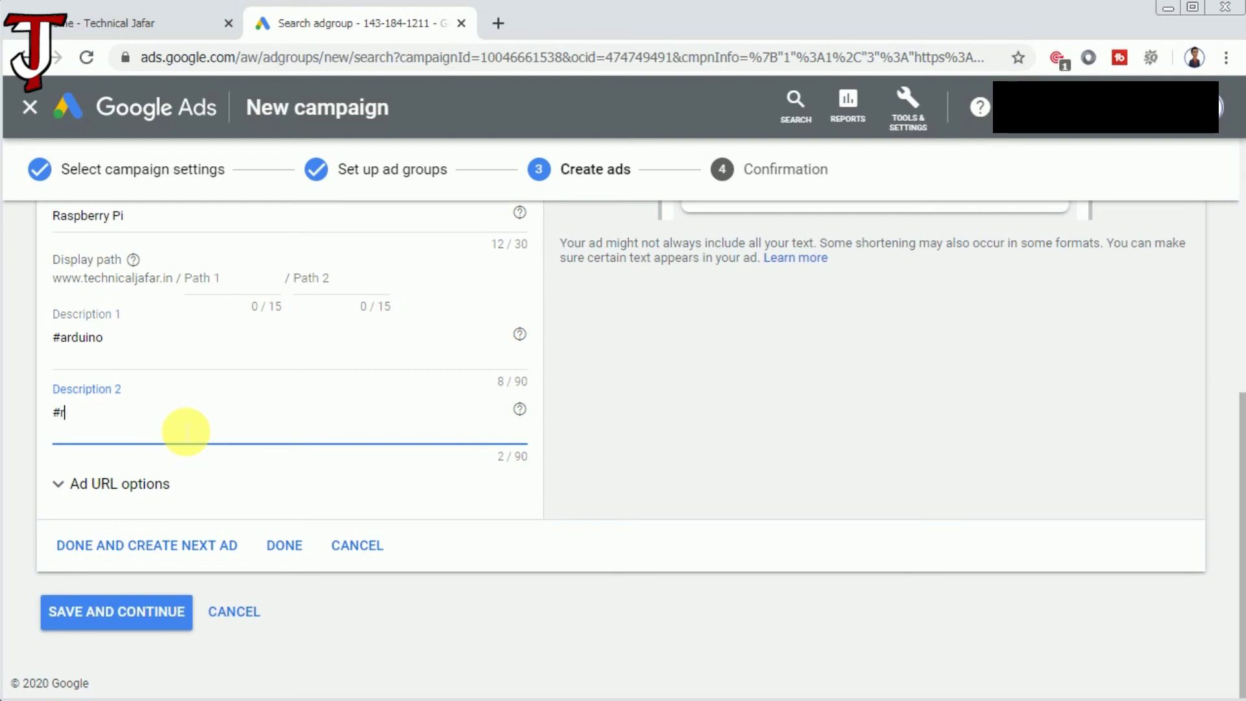
type("#raspberry pi")
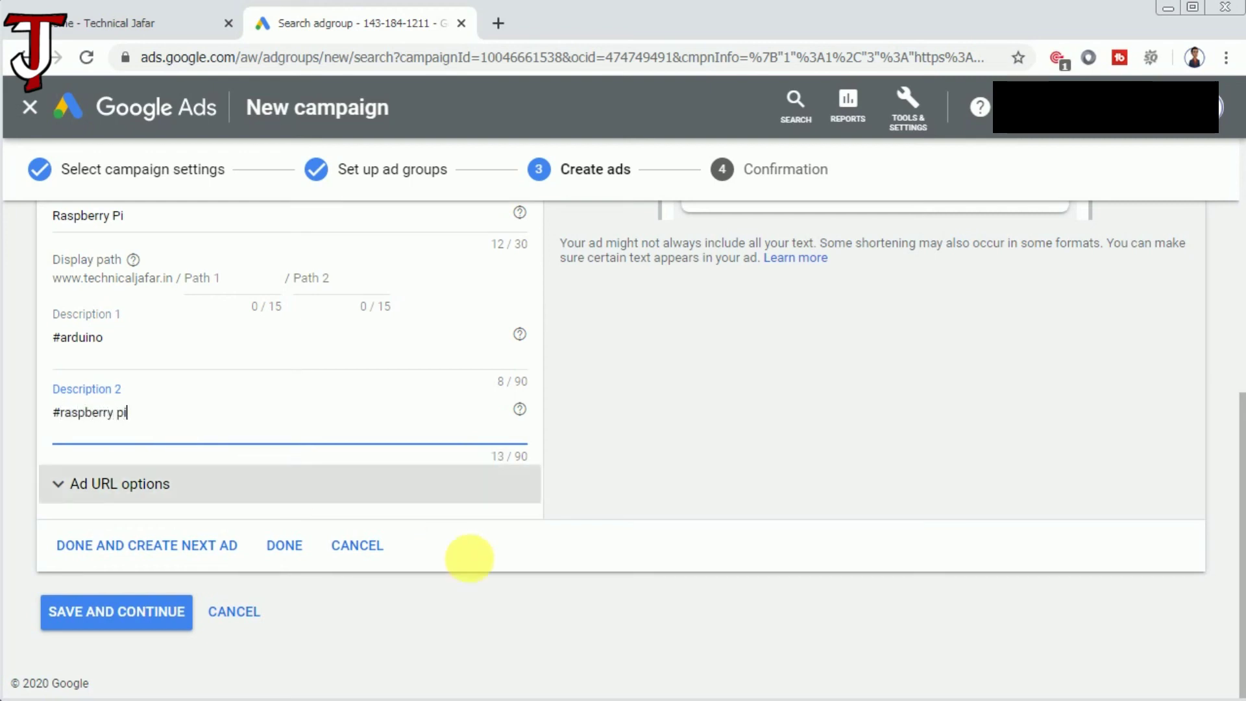
scroll(454, 593, "up", 5)
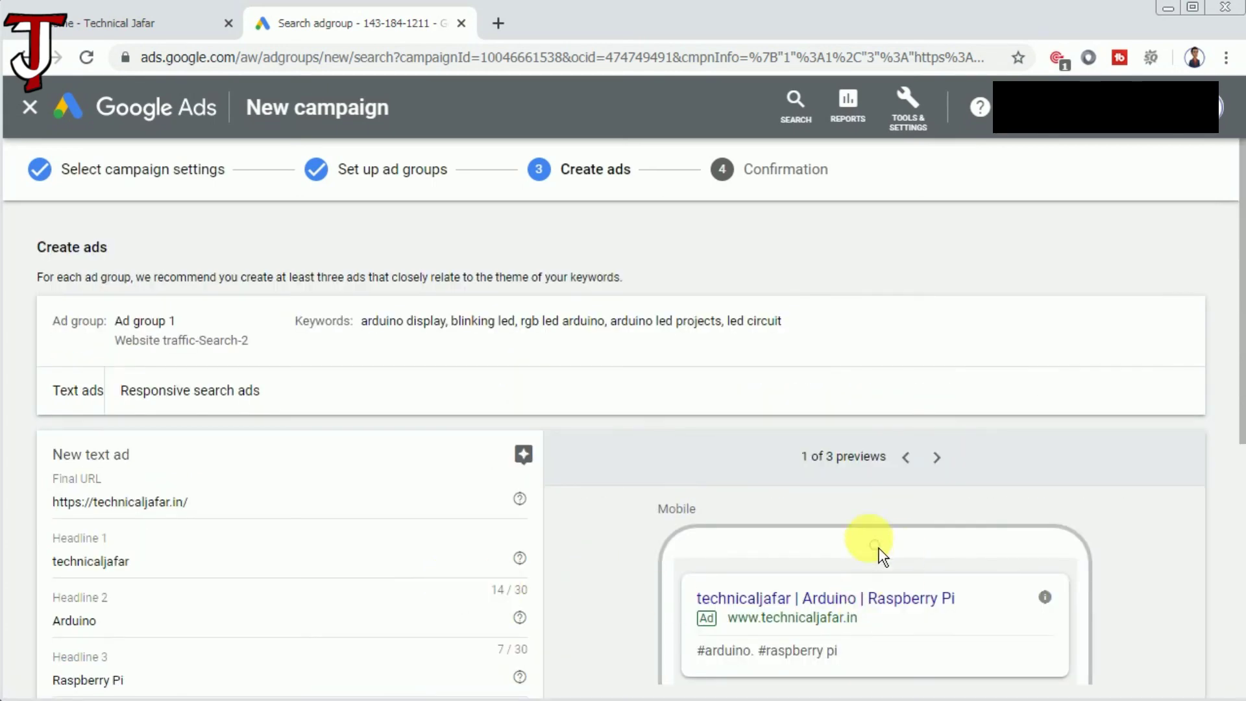
scroll(501, 628, "down", 7)
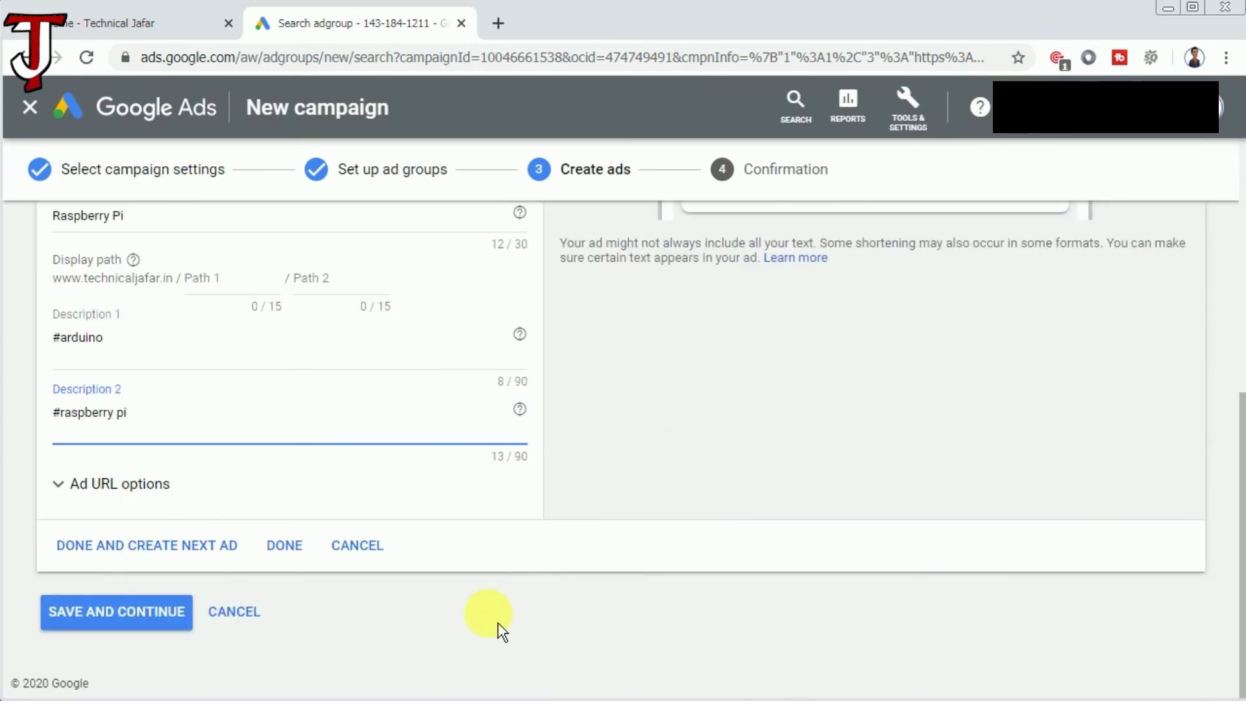
left_click(131, 623)
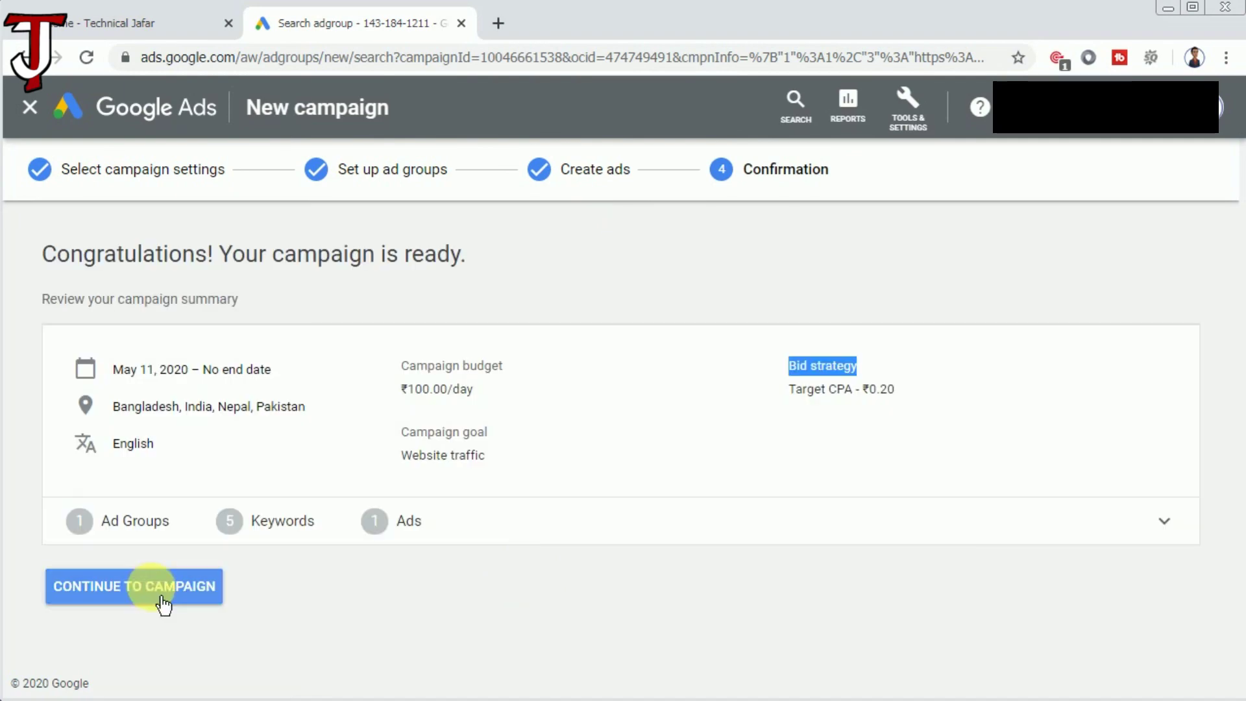
Open the Website traffic-Search-2 campaign's Ad groups view, showing Ad group 1 as Eligible.
left_click(140, 600)
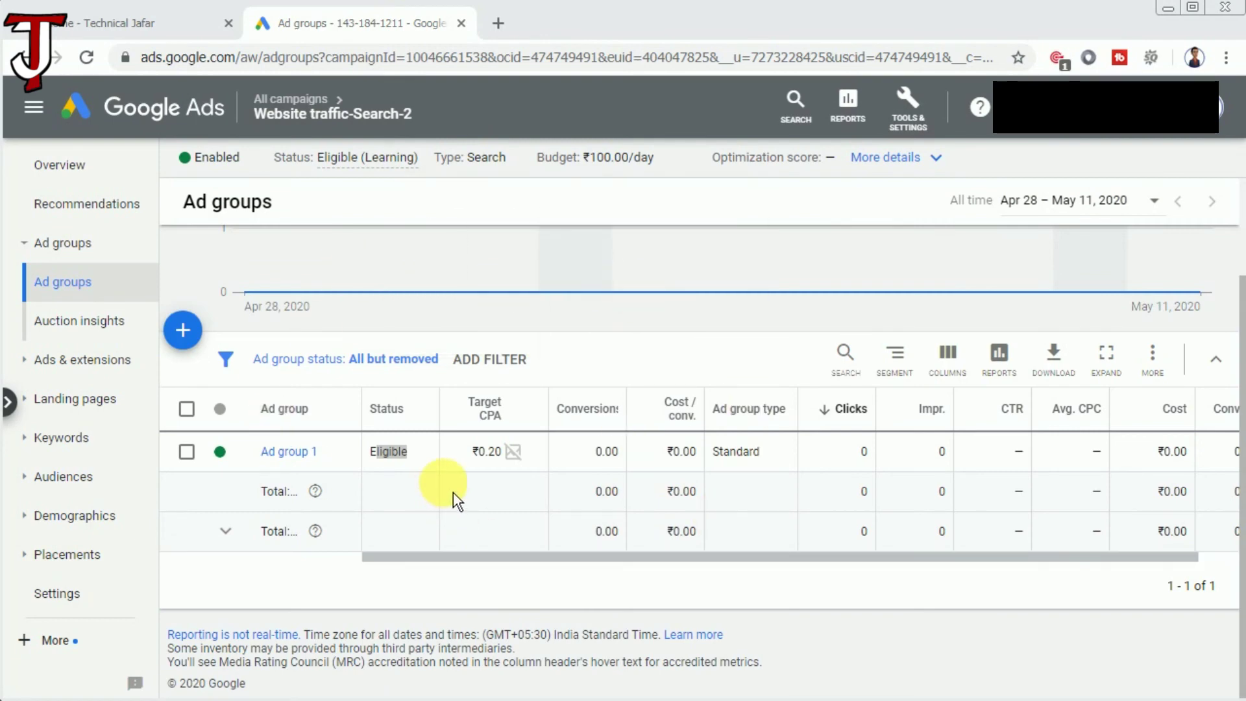
left_click_drag(388, 451, 423, 506)
left_click(524, 490)
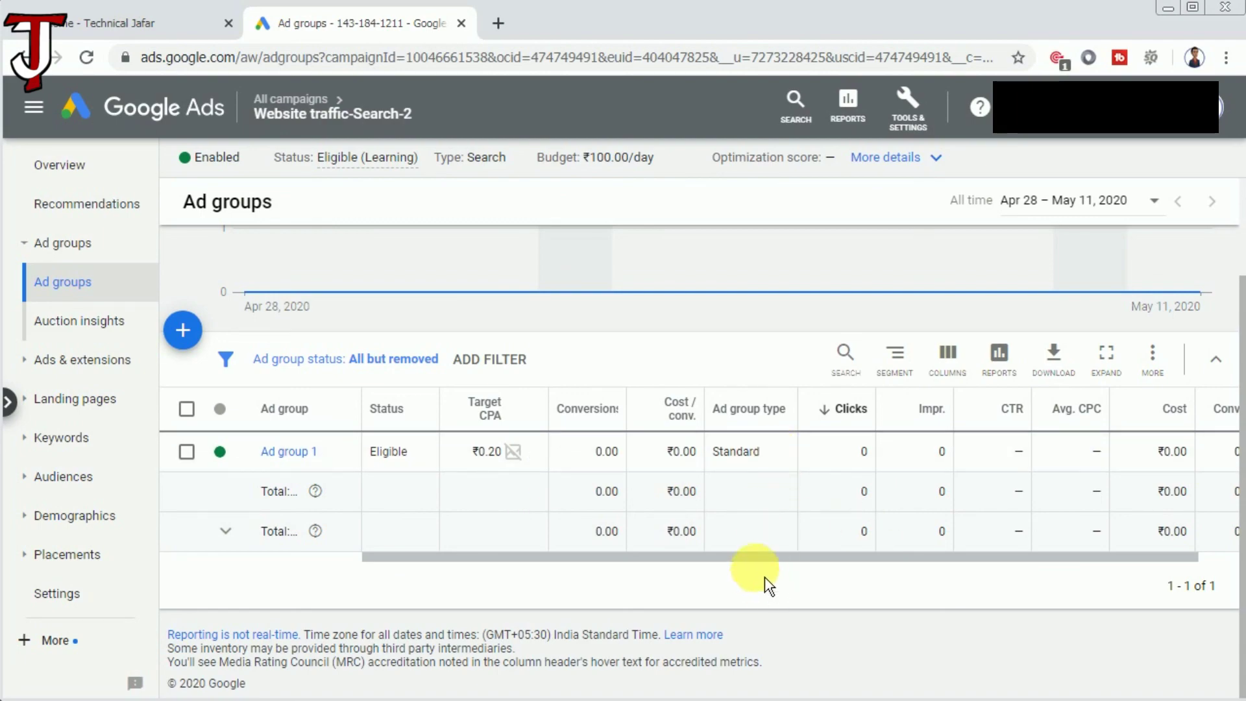
left_click_drag(762, 562, 886, 562)
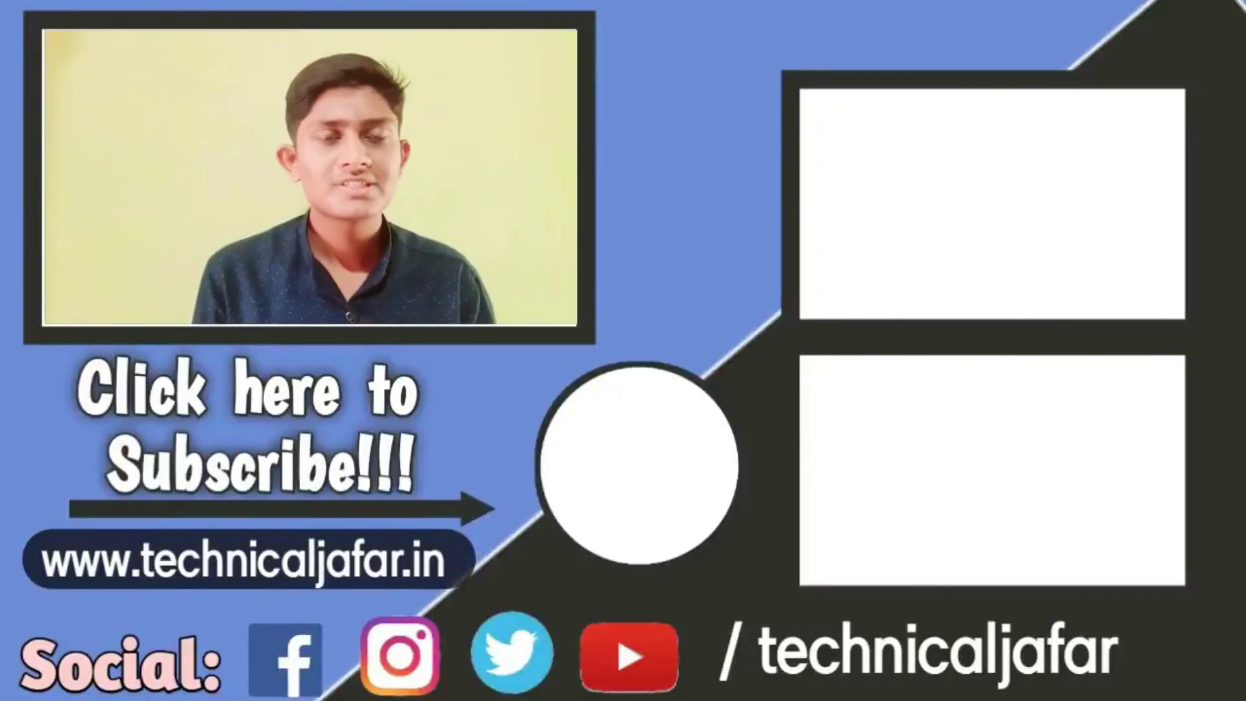